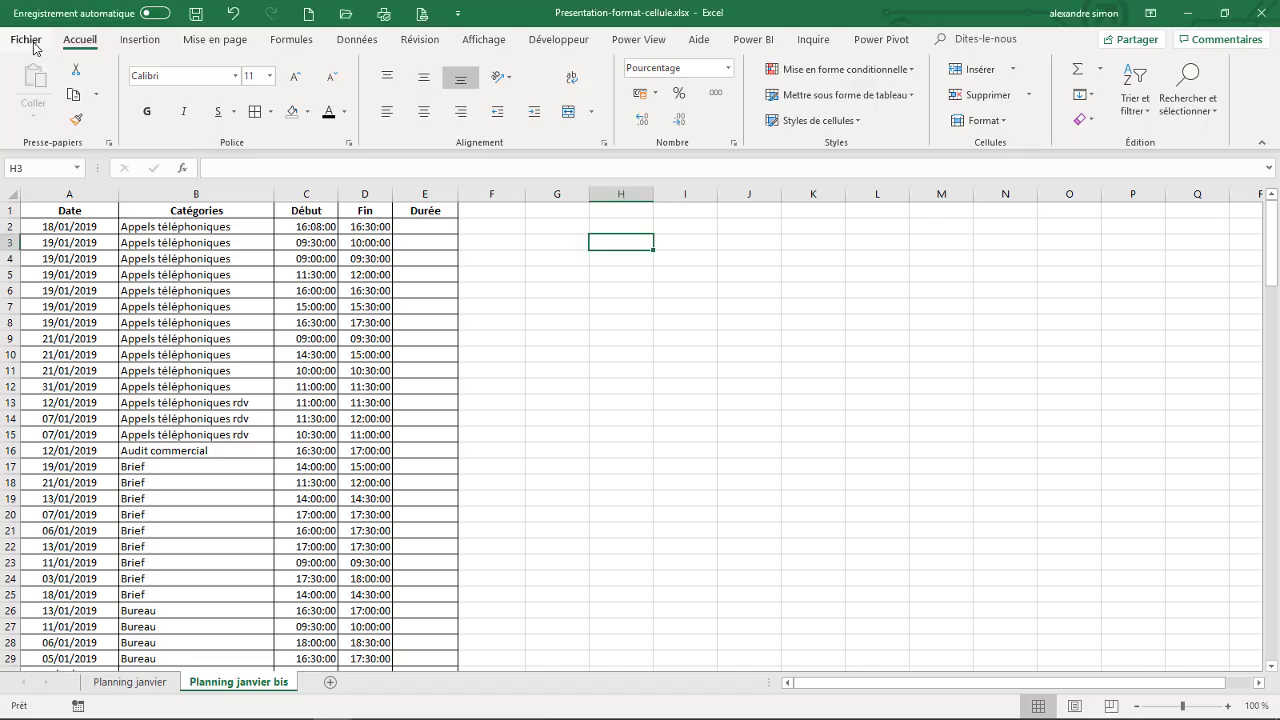
- Look through the workbook's information, the account details and the publishing options, and return to the worksheet
left_click(27, 40)
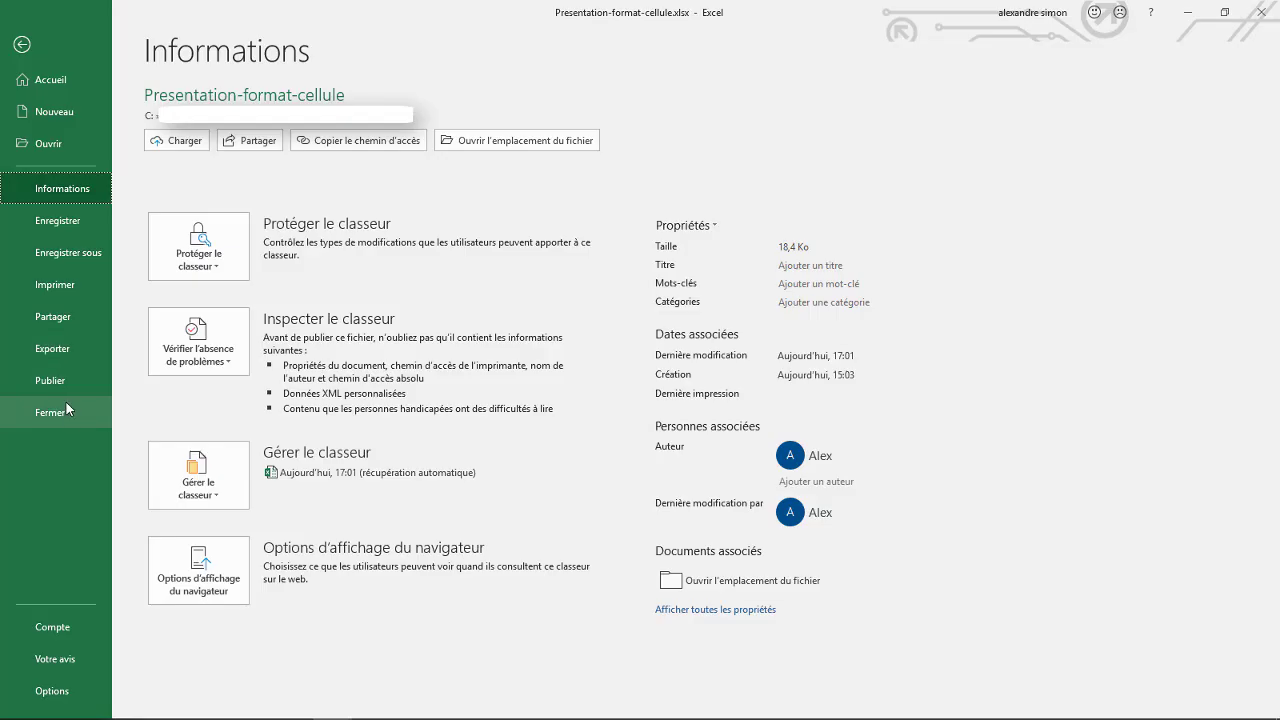
left_click(71, 632)
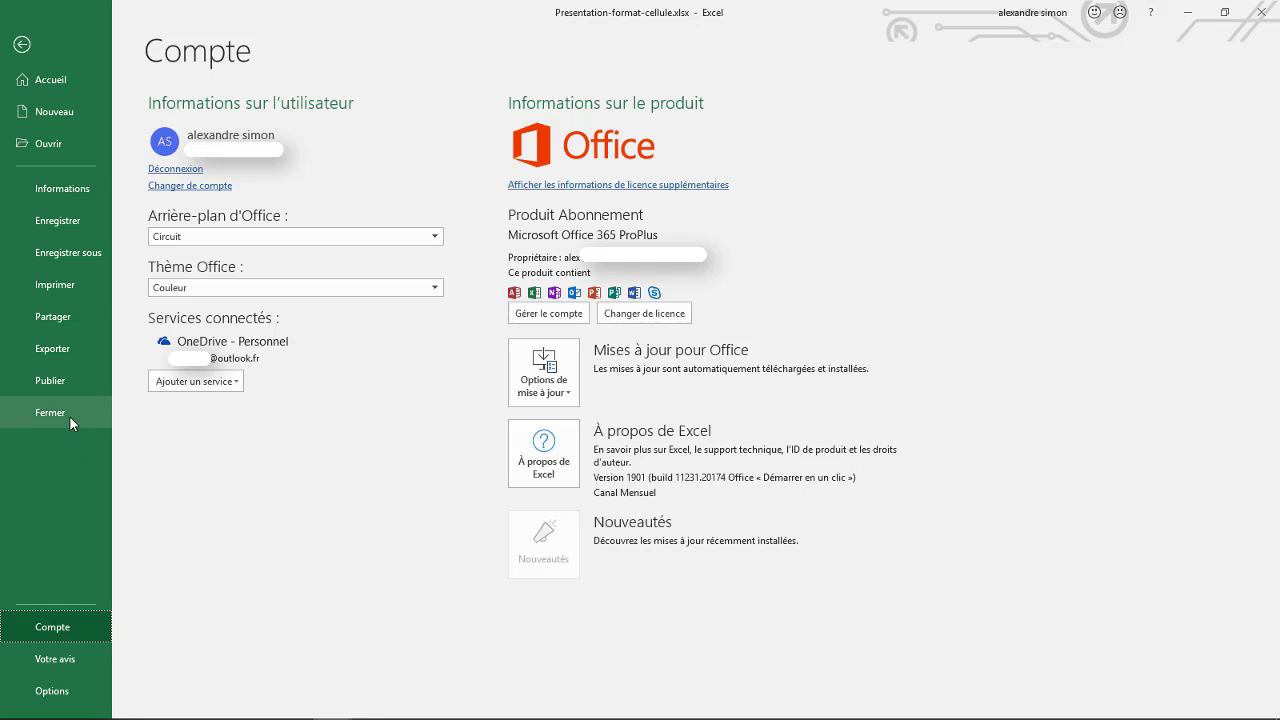
left_click(50, 380)
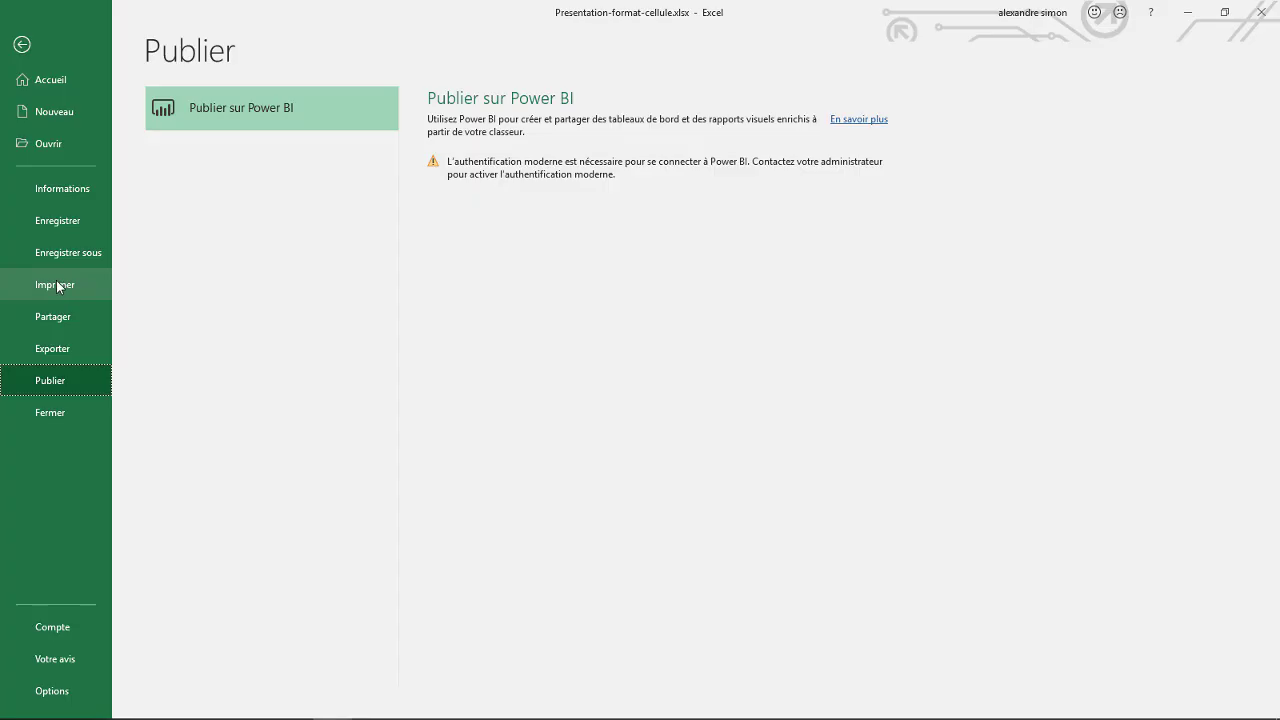
left_click(21, 46)
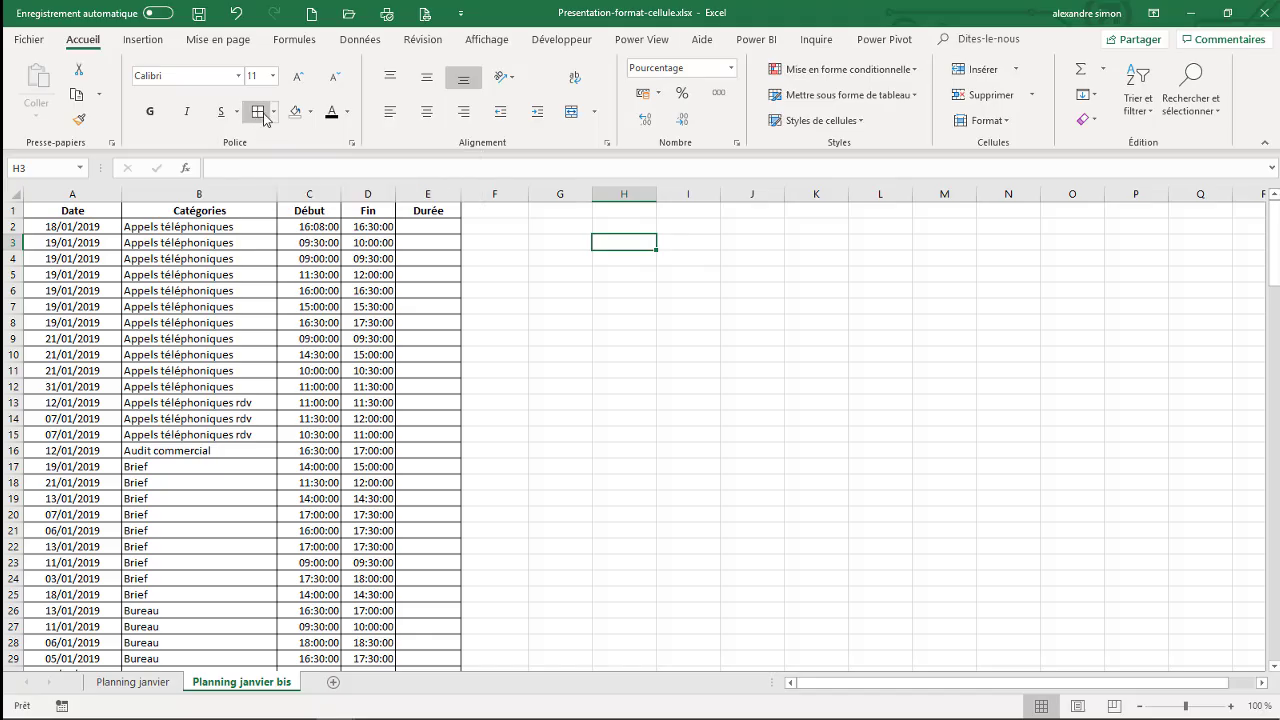
- View the available fill colours and font colours without applying any
left_click(312, 116)
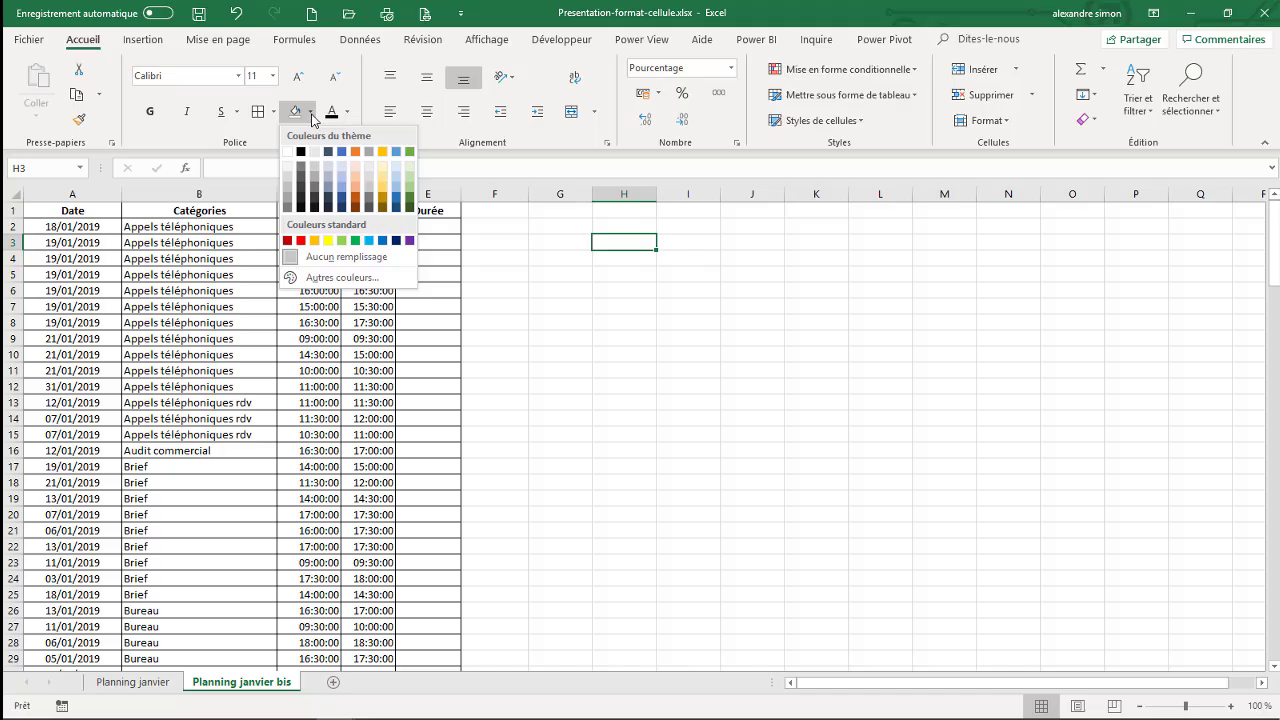
left_click(348, 115)
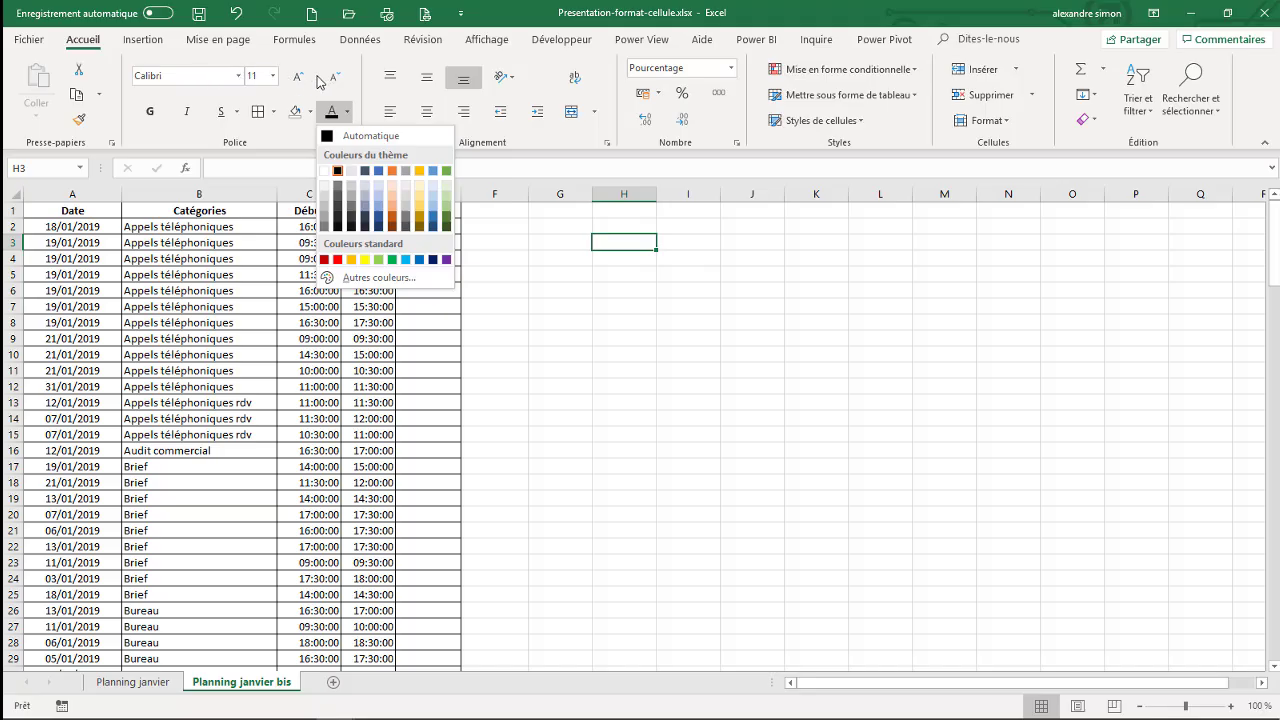
left_click(541, 142)
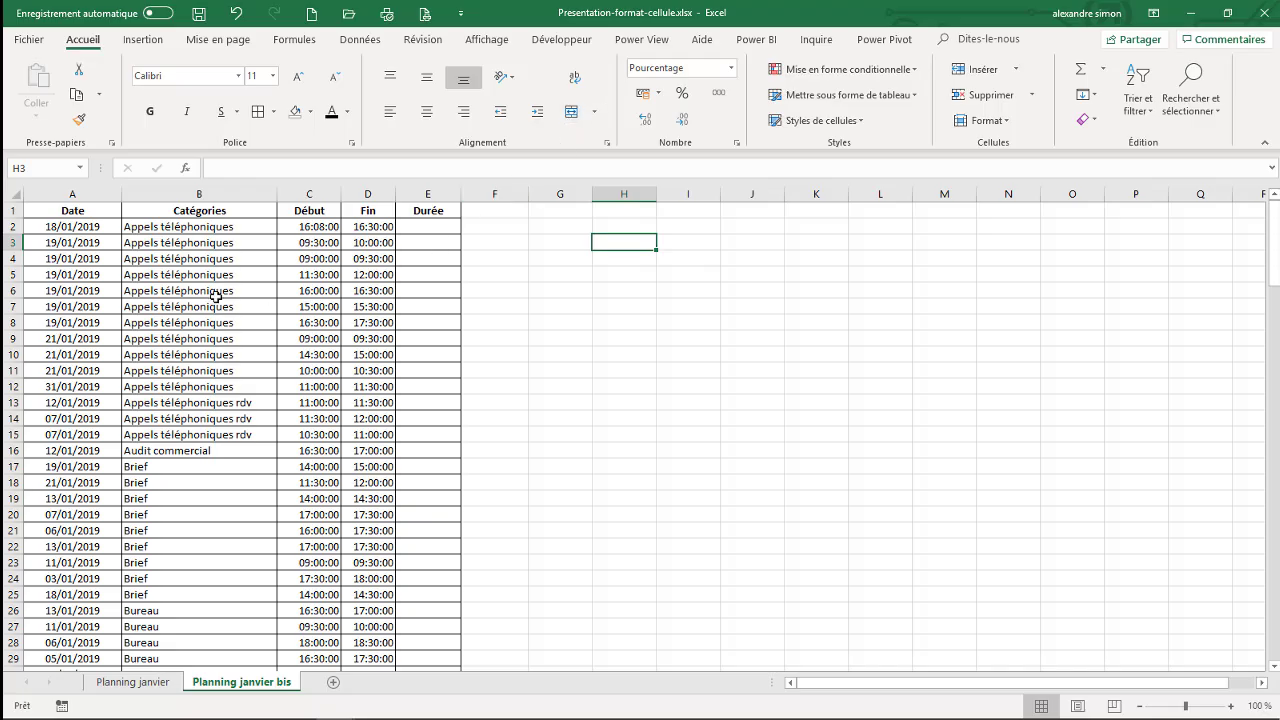
- Try to merge and centre cells B13:B15 in the Catégories column, and cancel the merge
left_click(220, 402)
left_click_drag(220, 402, 220, 434)
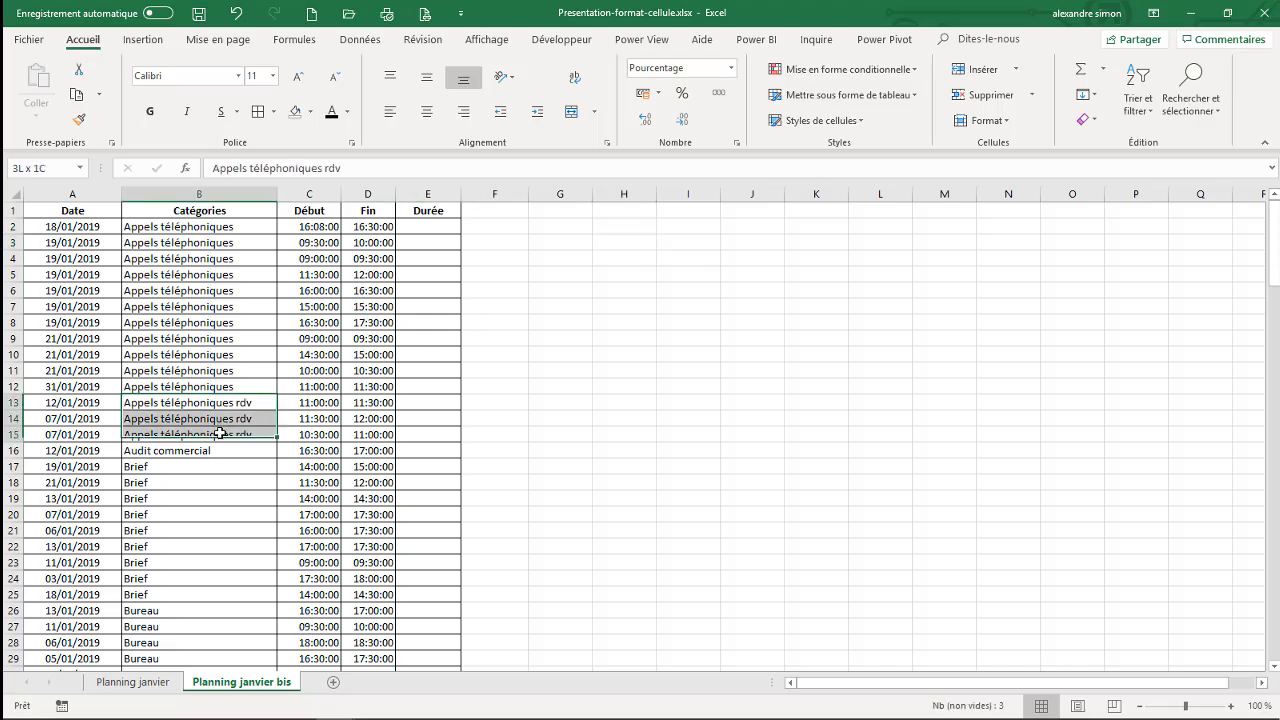
left_click(574, 116)
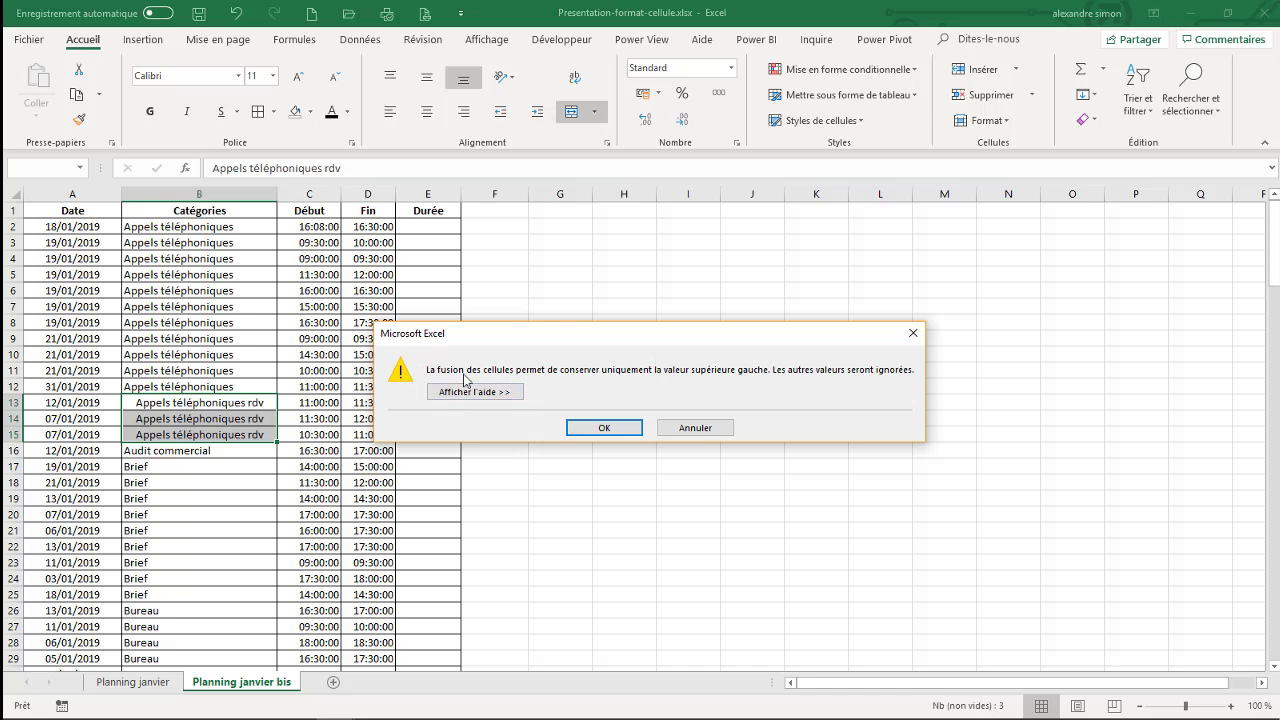
left_click(697, 428)
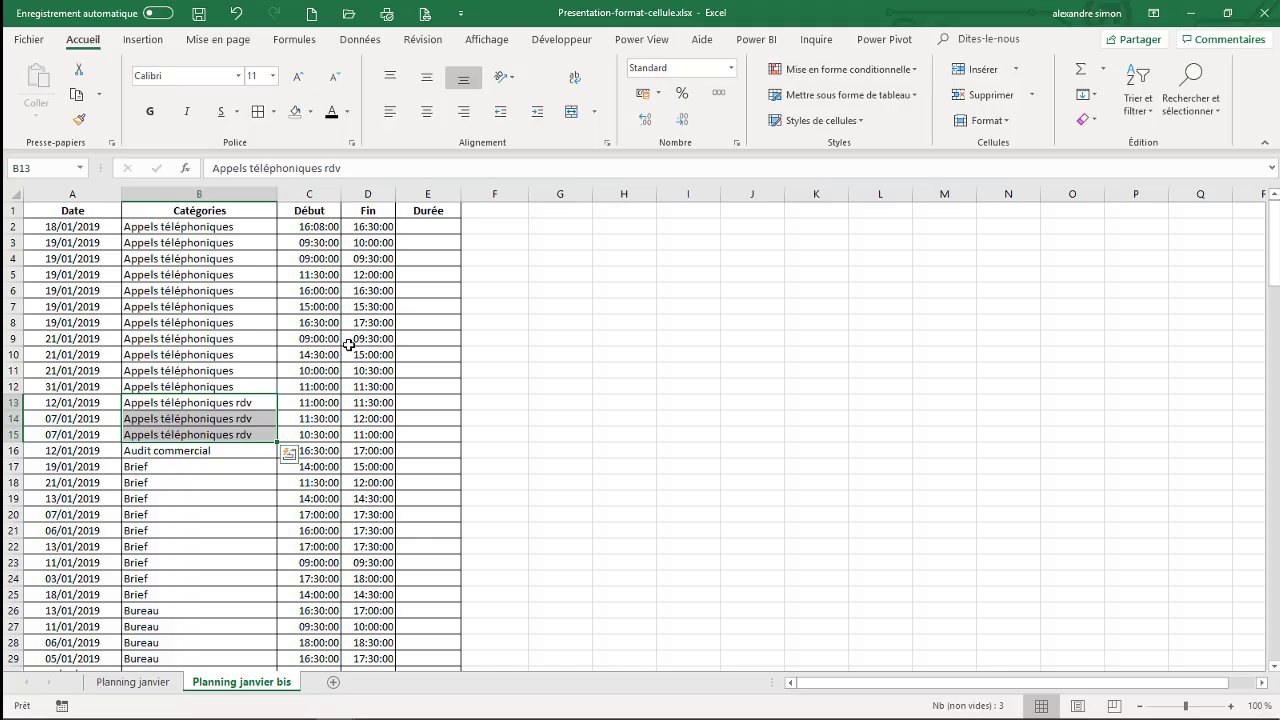
- Browse the list of number formats available for category cell B9 without applying one
left_click(218, 336)
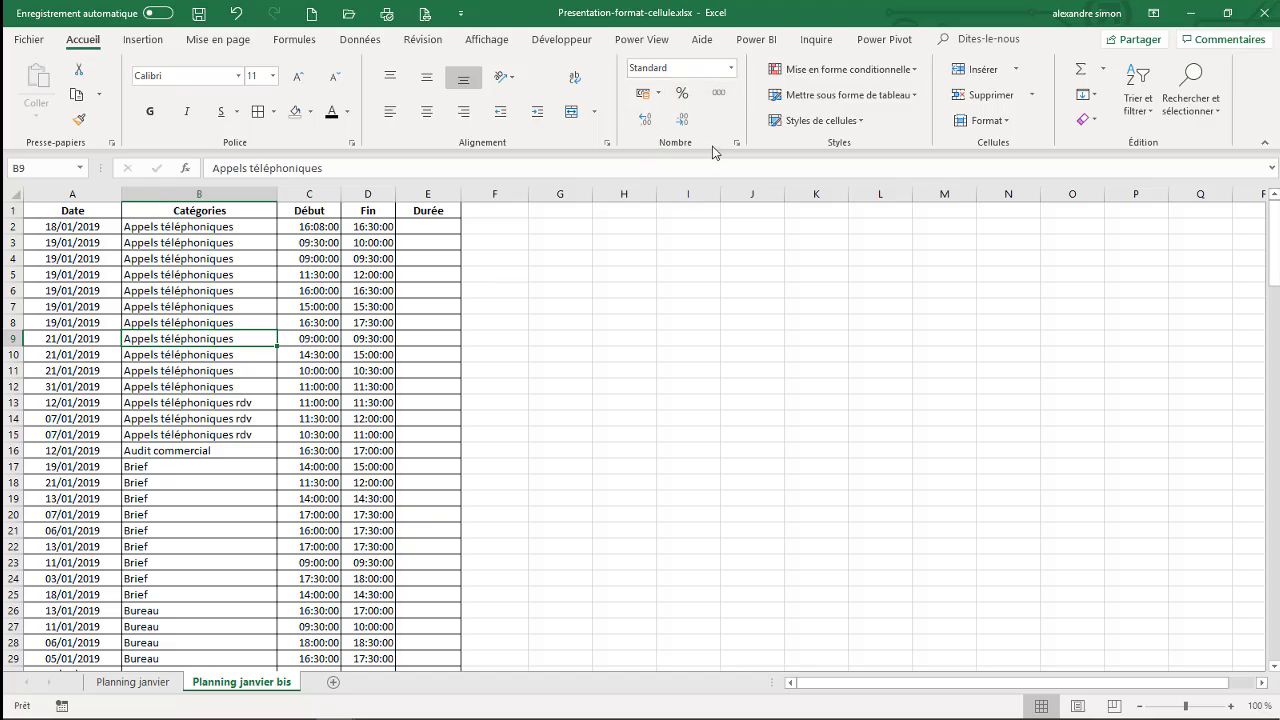
left_click(732, 67)
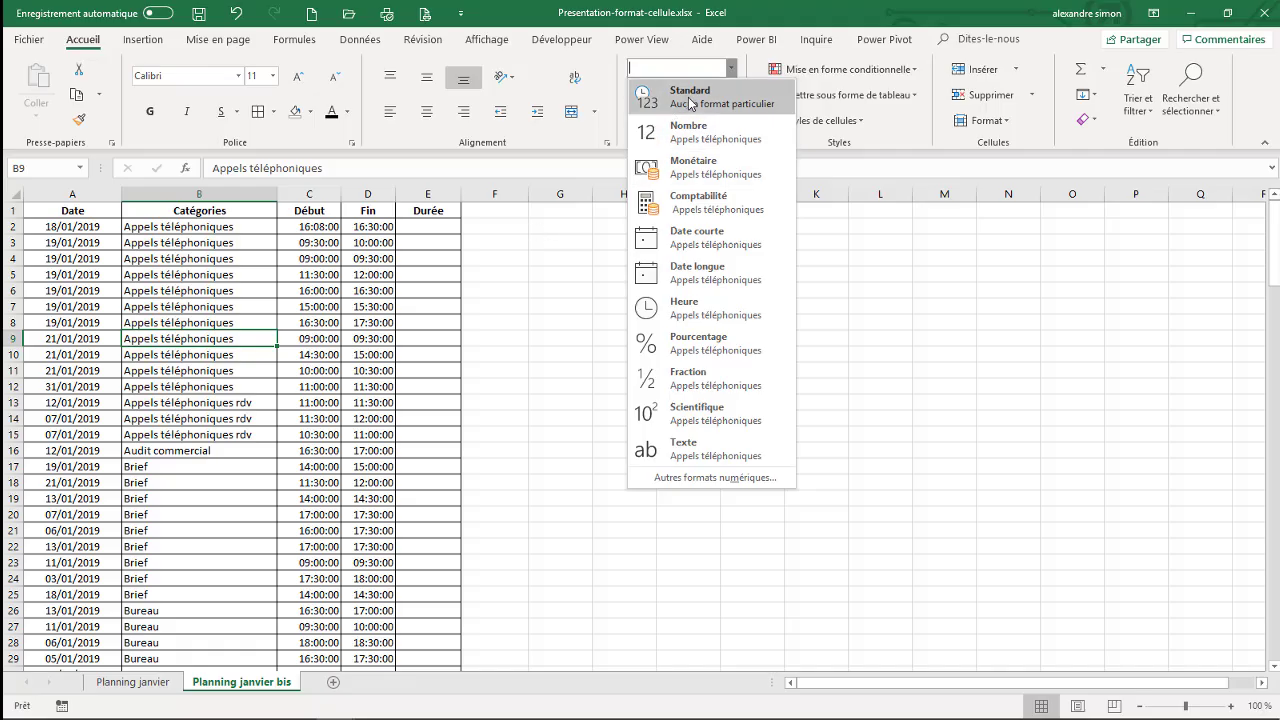
key("Escape")
- Open the cell formatting of end time D2 and preview the 13:30 time type, then the Monétaire and Pourcentage categories
left_click(360, 227)
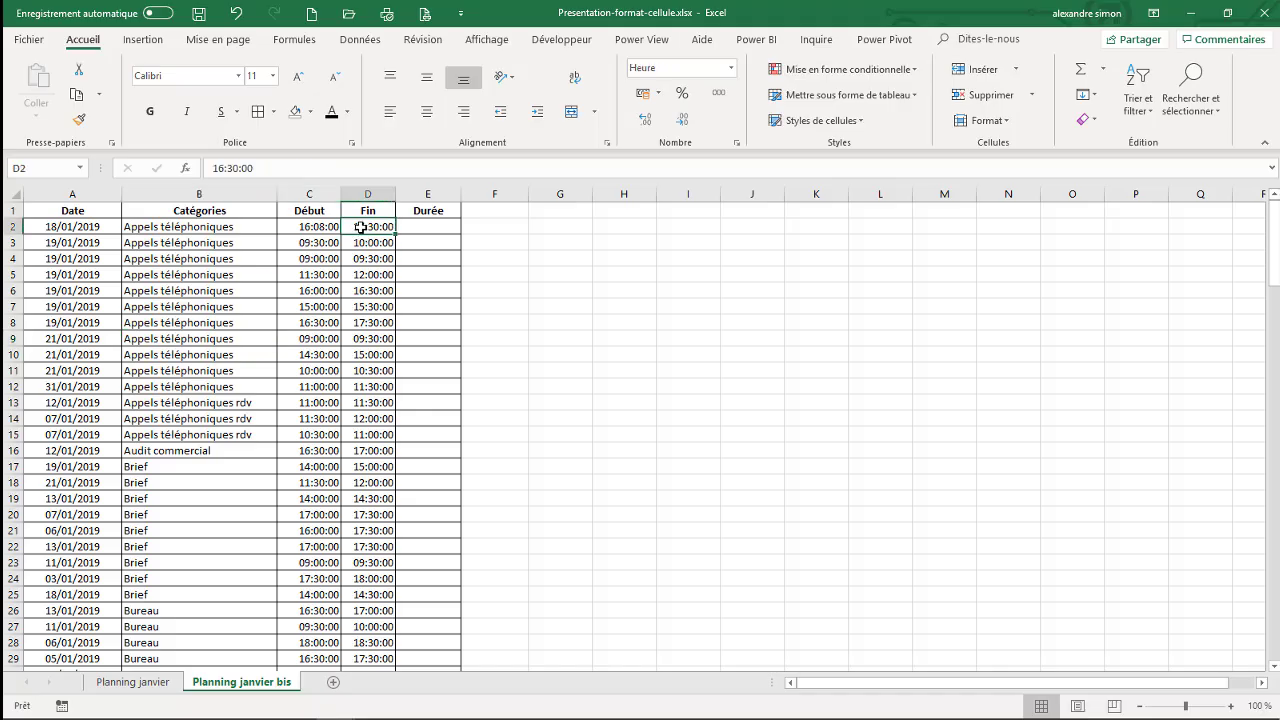
right_click(360, 227)
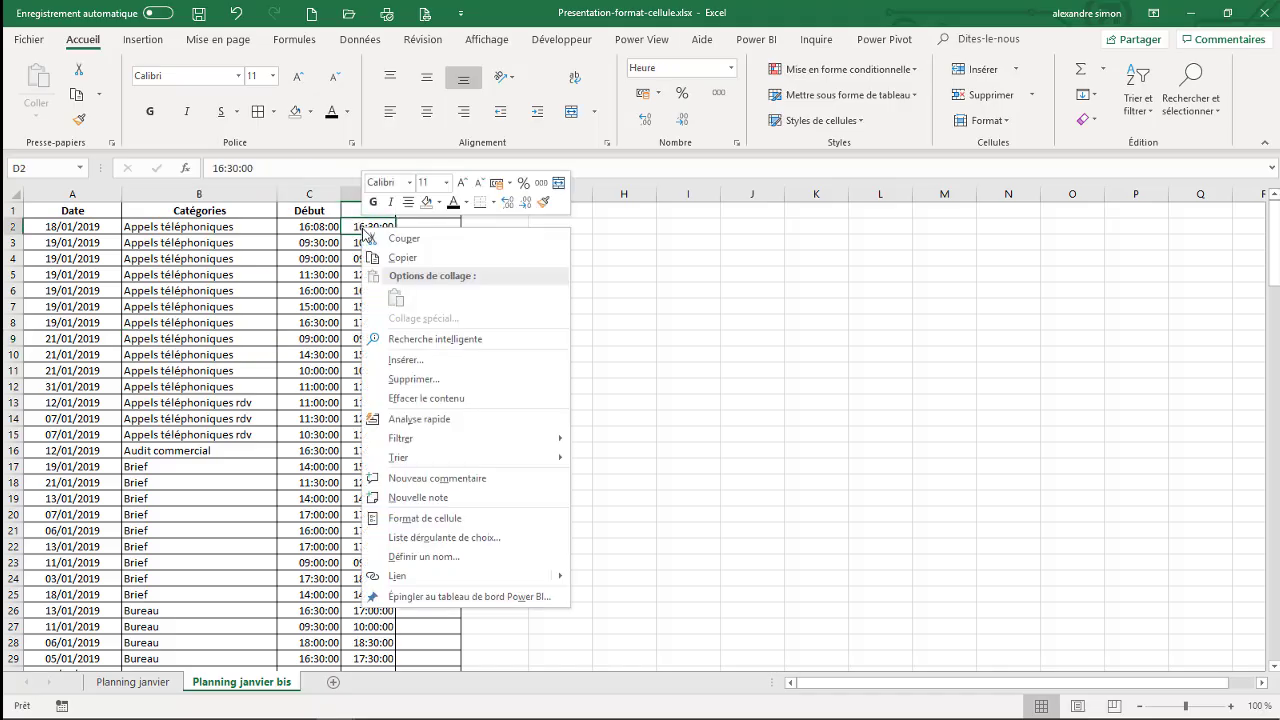
left_click(413, 519)
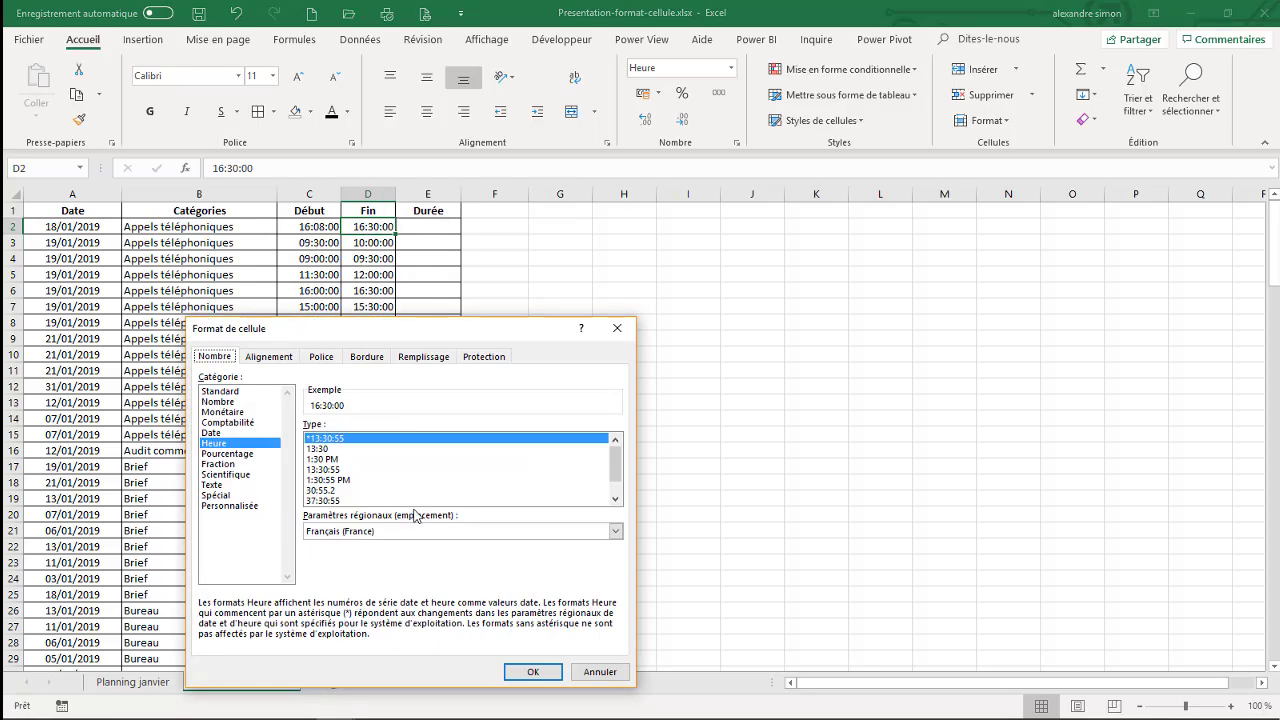
left_click_drag(430, 330, 562, 190)
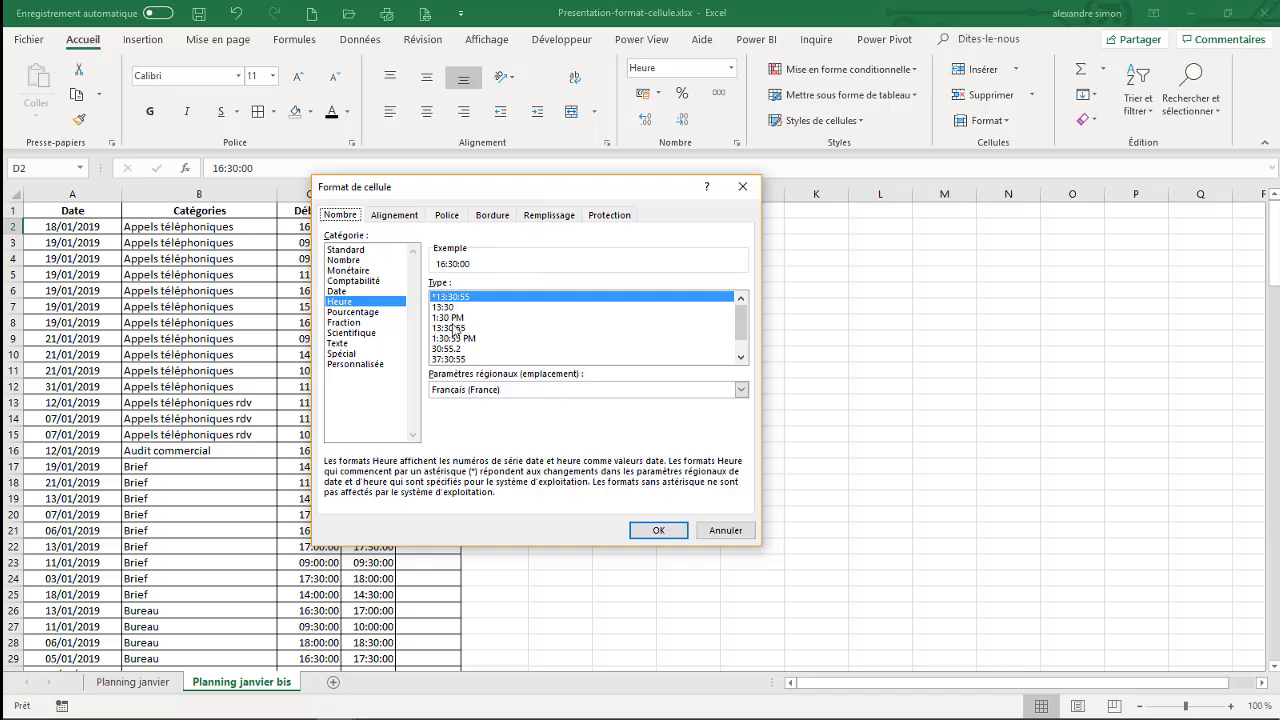
left_click(450, 308)
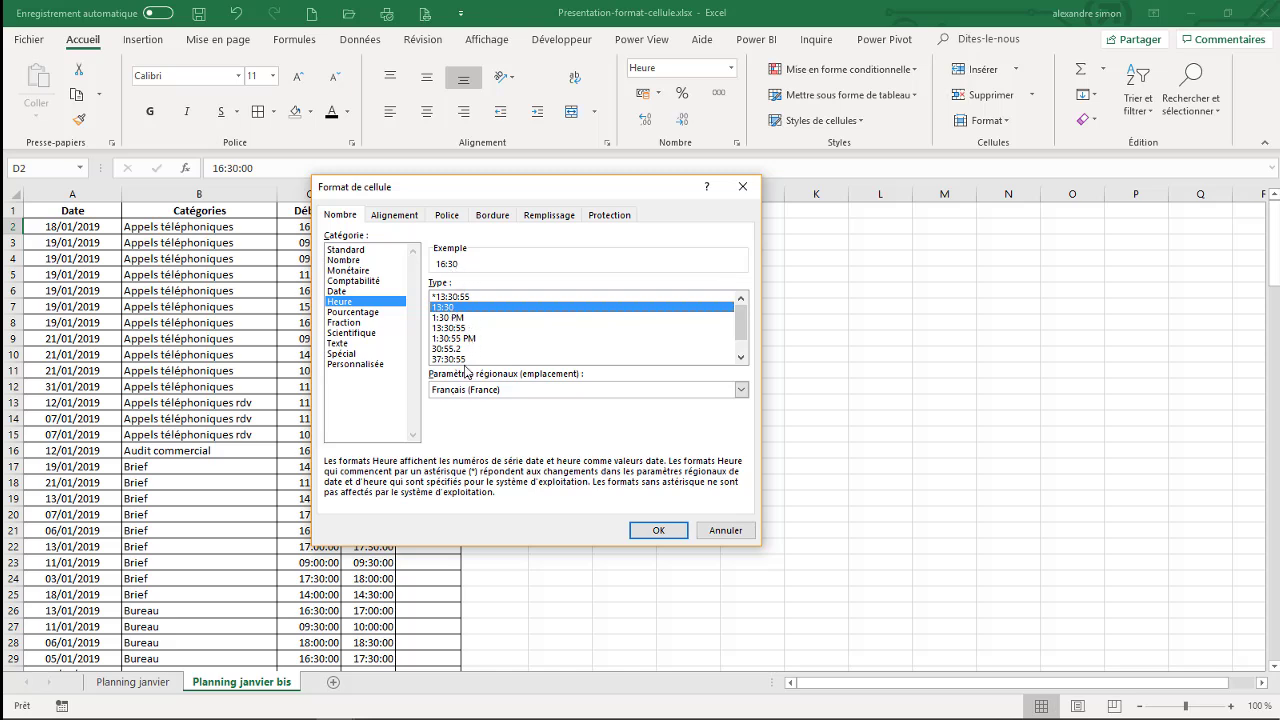
left_click(356, 271)
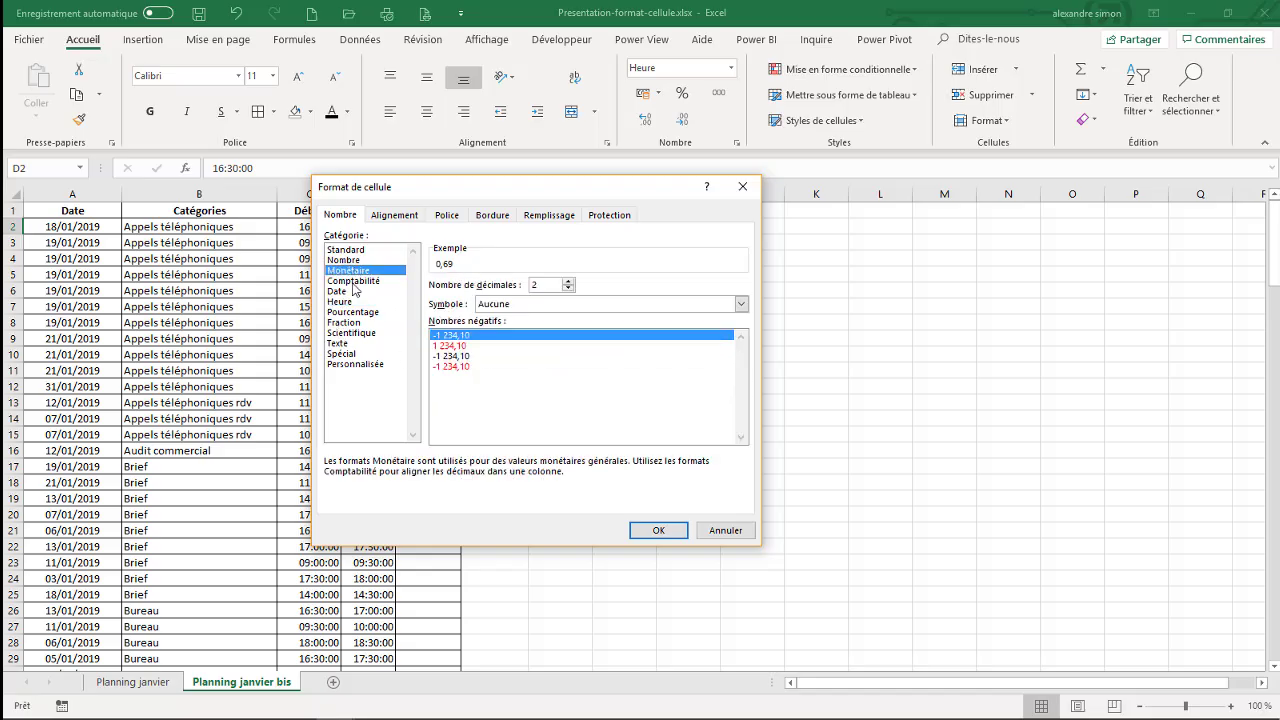
left_click(349, 315)
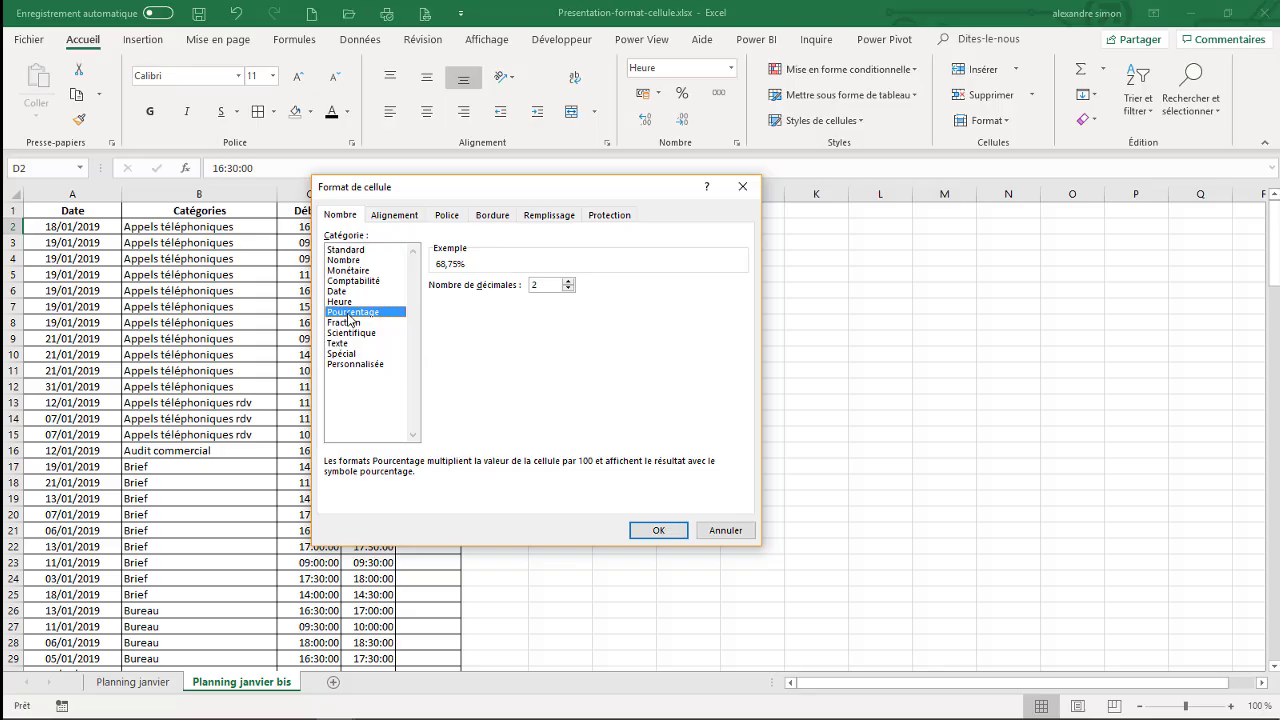
- Try a custom mm/aaaa format on D2, based on jj/mm/aaaa with the day removed, and cancel the formatting
left_click(352, 366)
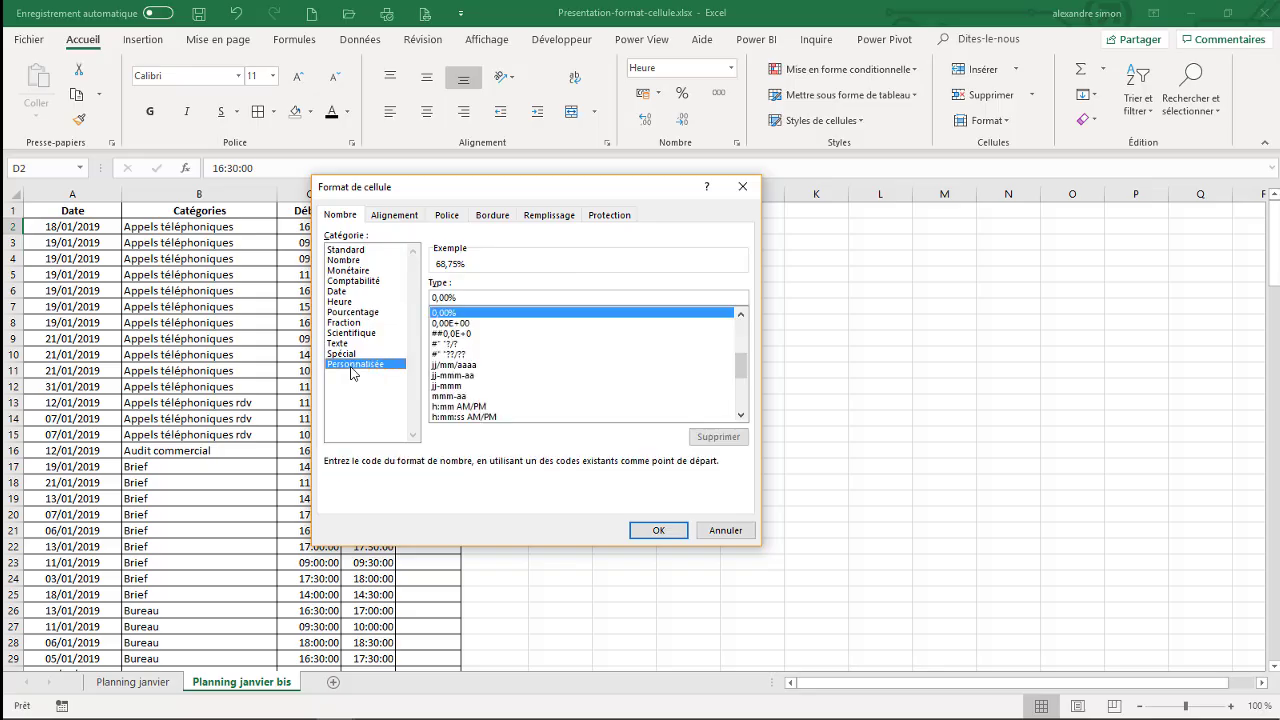
left_click(460, 366)
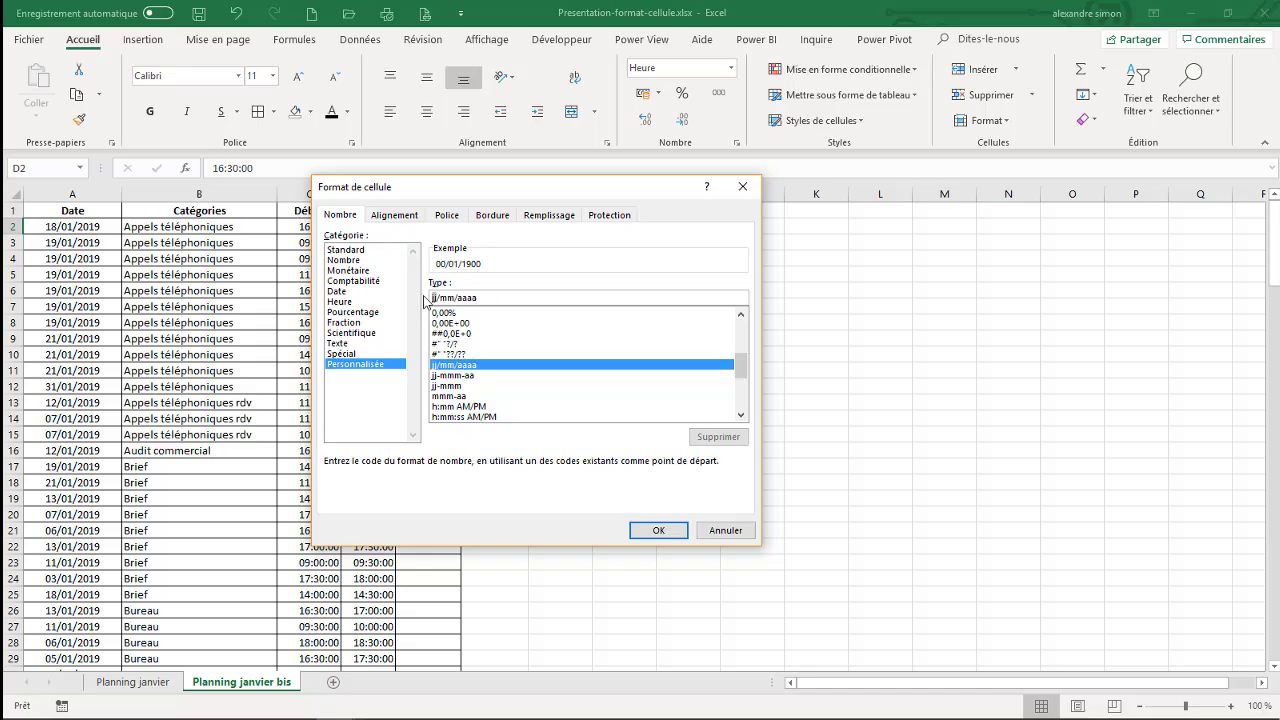
left_click(435, 297)
key("Delete")
key("Delete")
key("Delete")
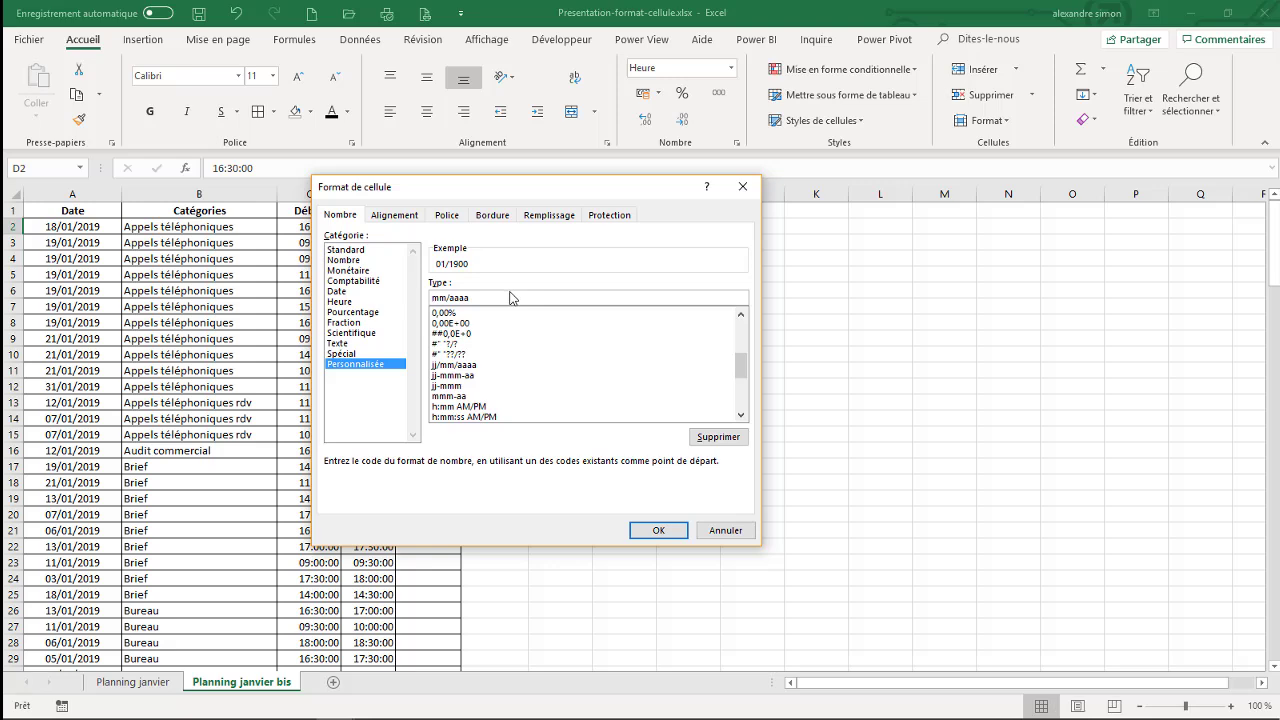
left_click(712, 531)
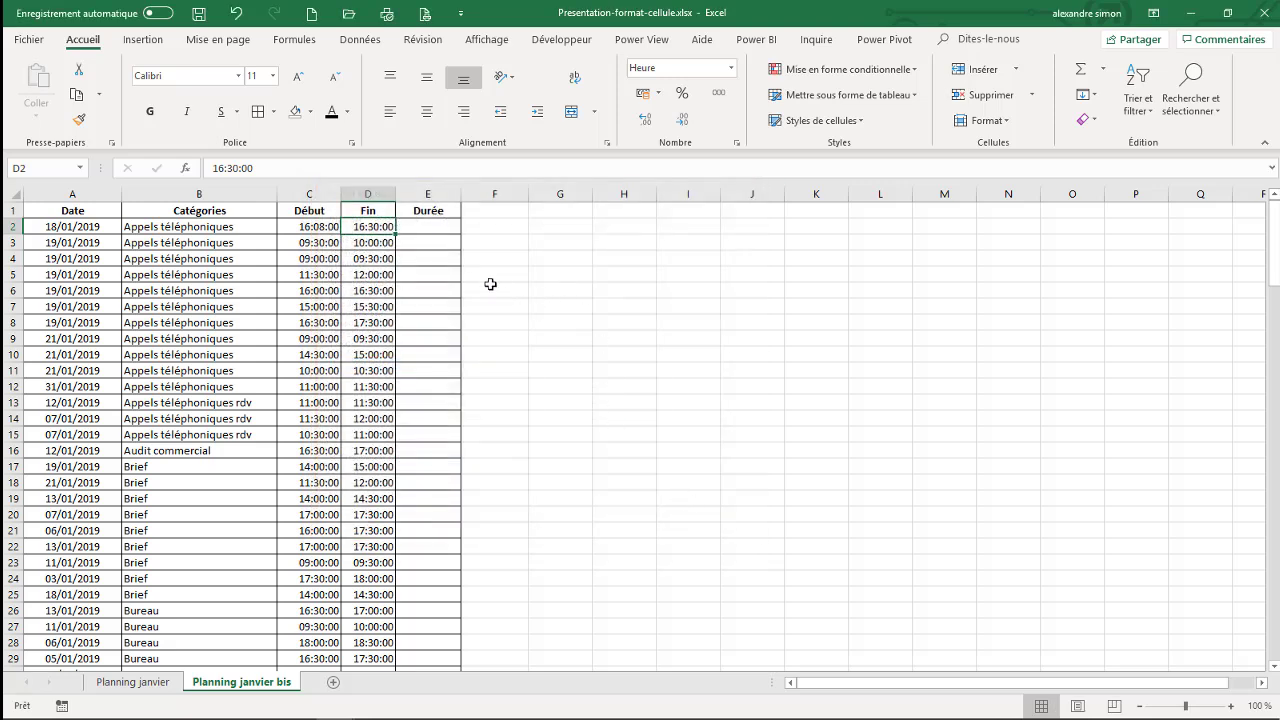
left_click(585, 230)
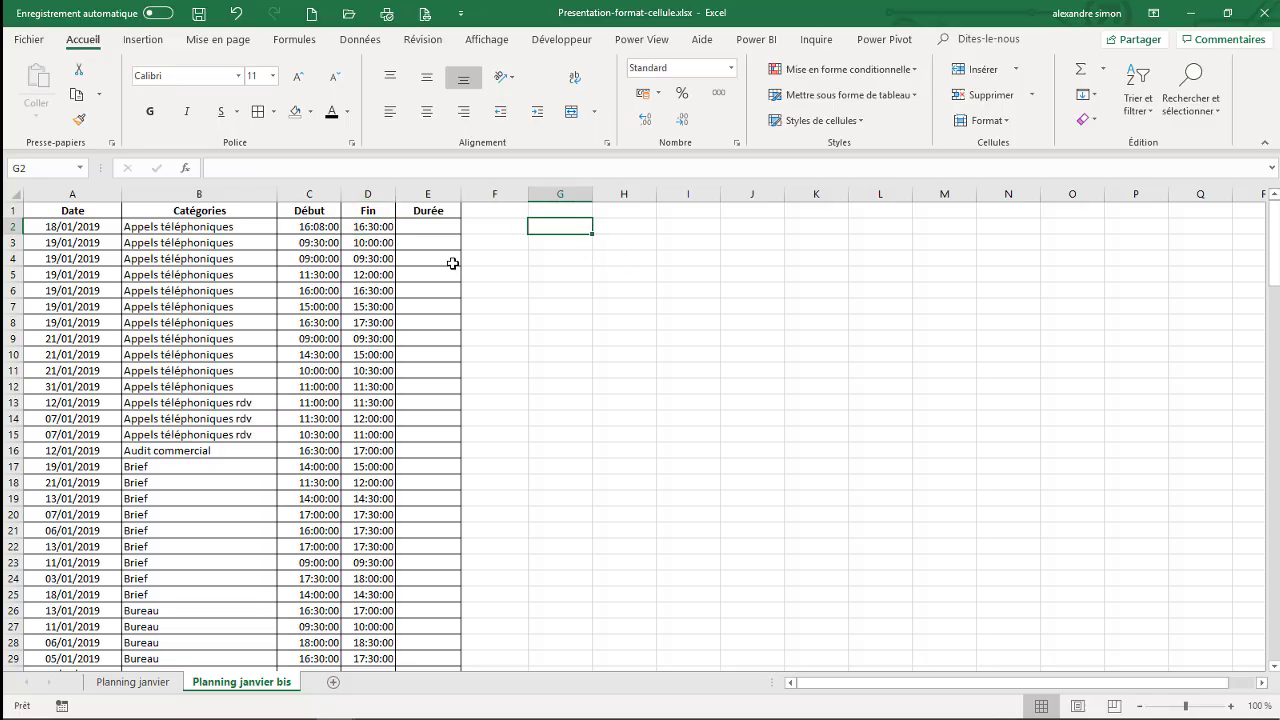
- Set the first row's start time in C2 to 16:00
left_click(327, 227)
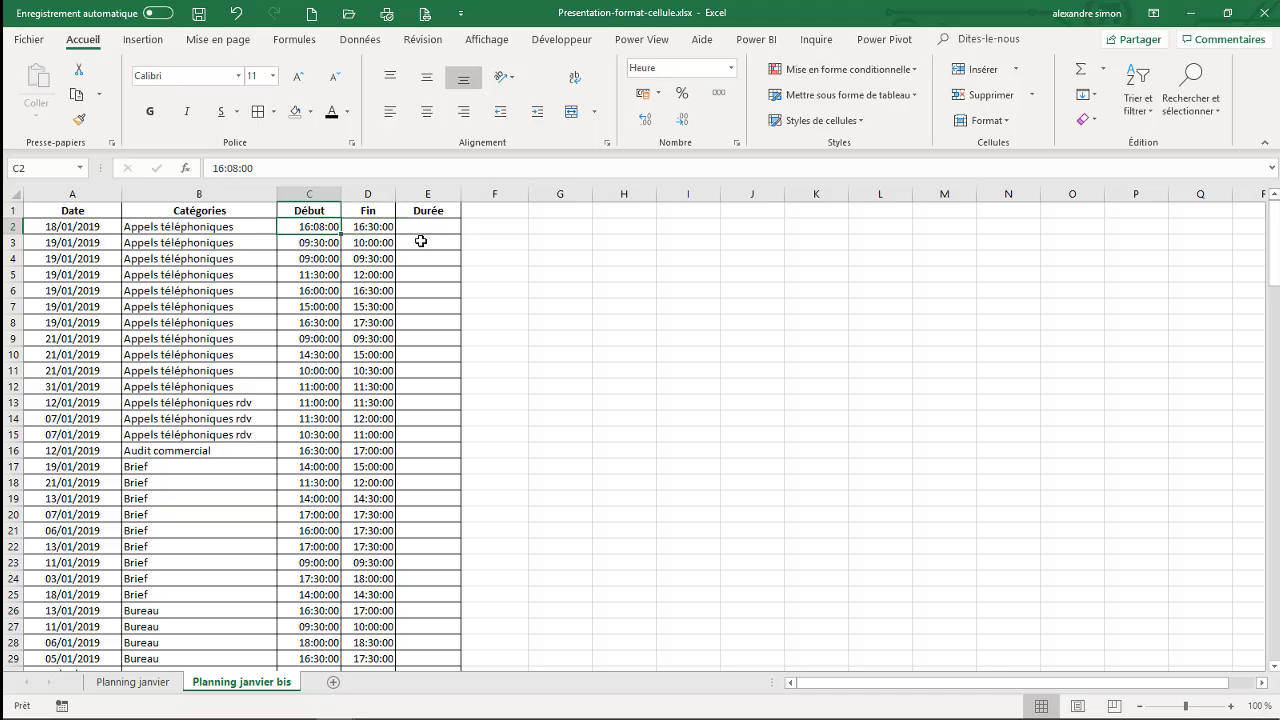
type("16:")
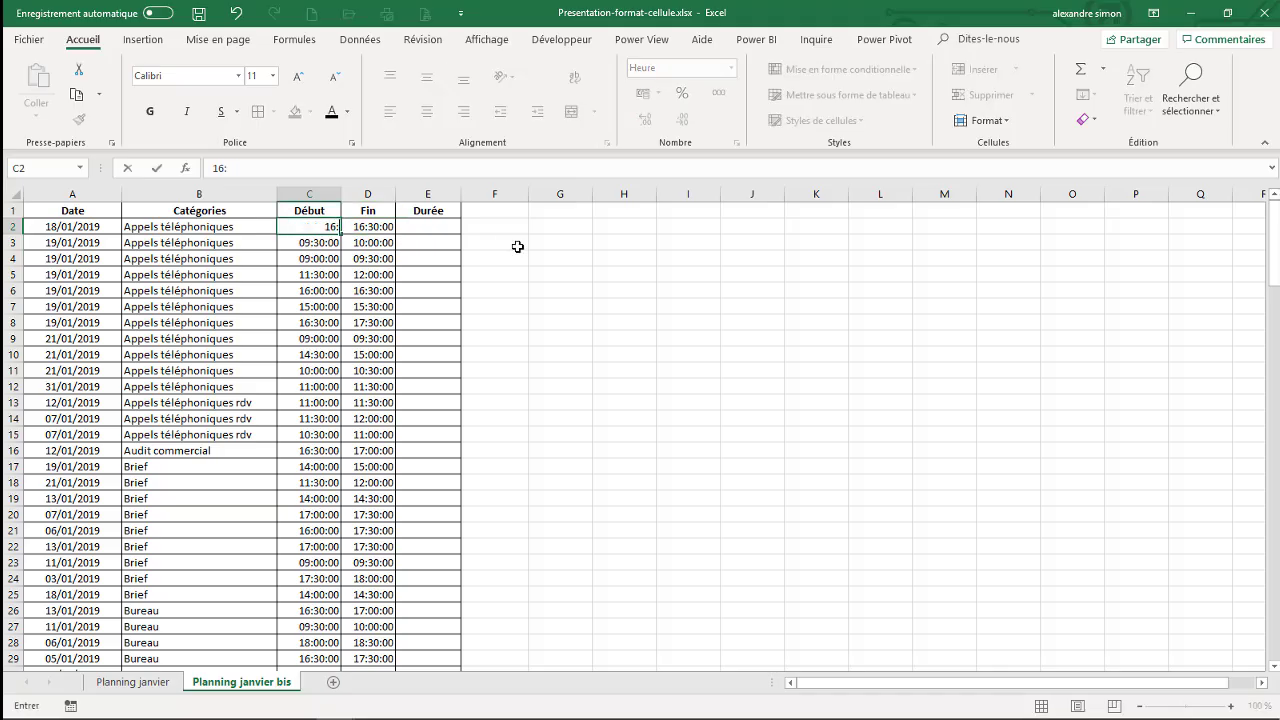
type("00")
key("Tab")
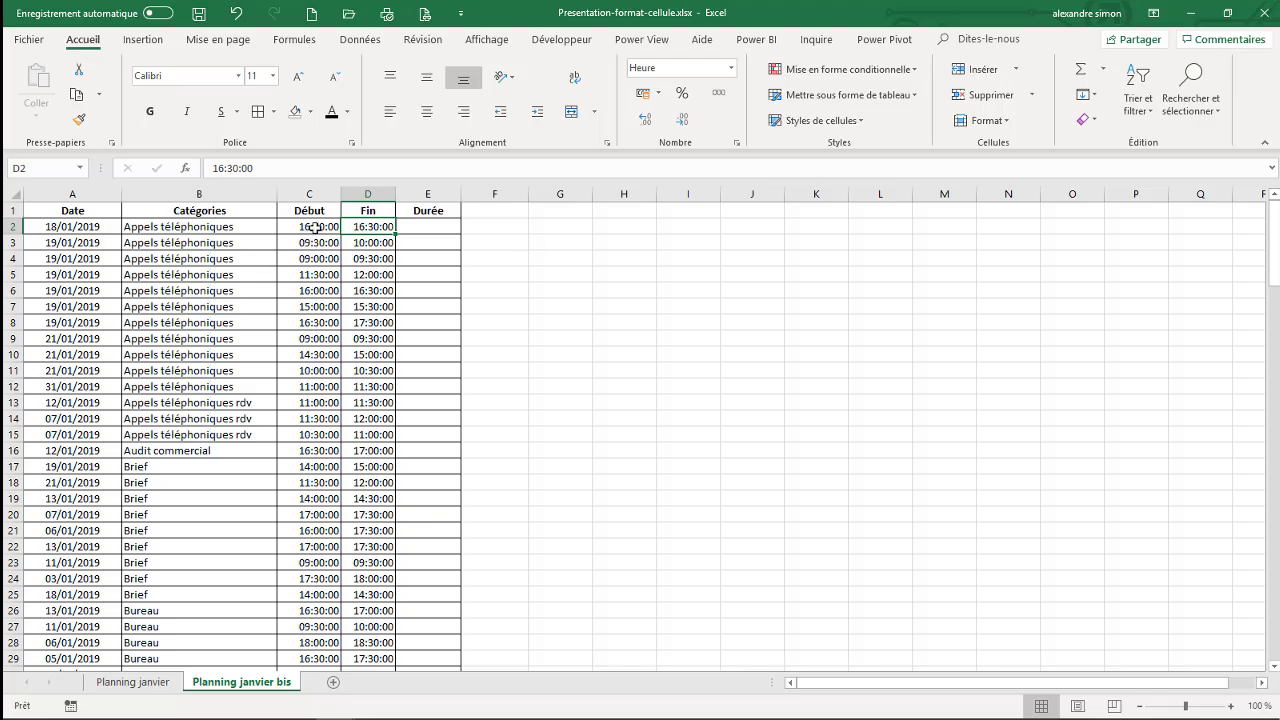
- Enter 16 in cell G2 and 16,5 in cell H2
left_click(568, 229)
type("16")
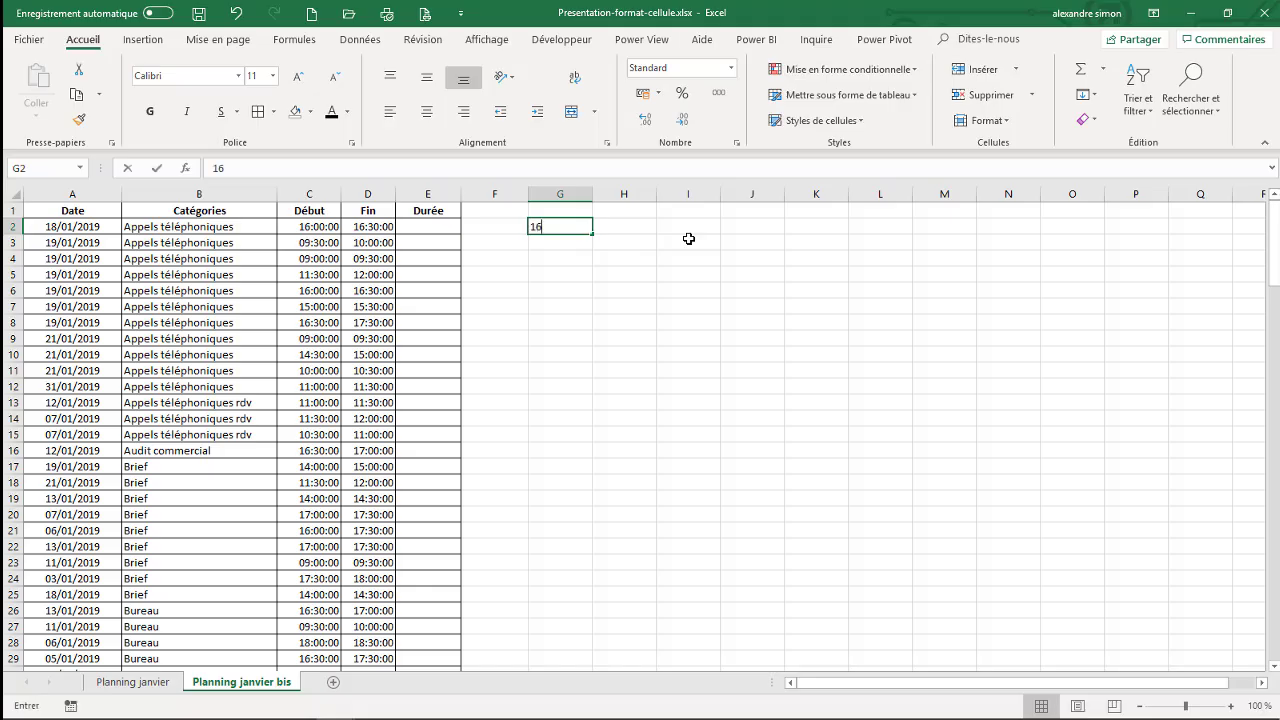
key("Tab")
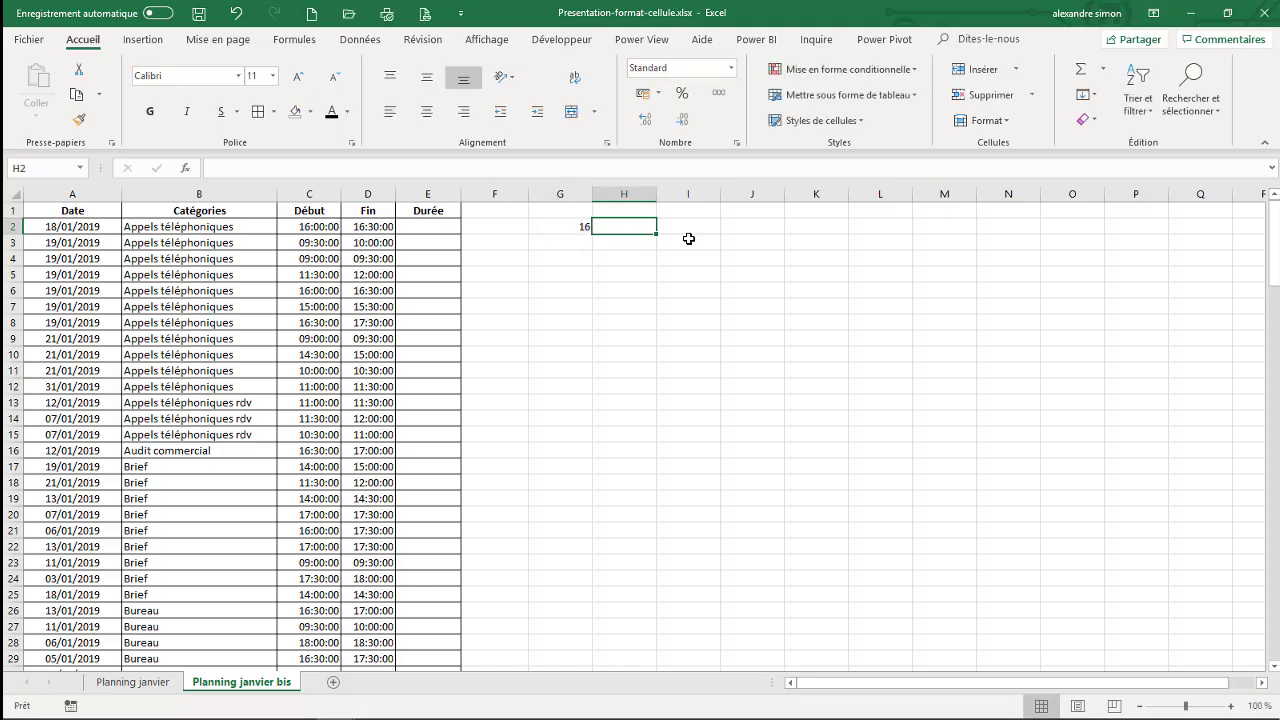
type("16,5")
key("Tab")
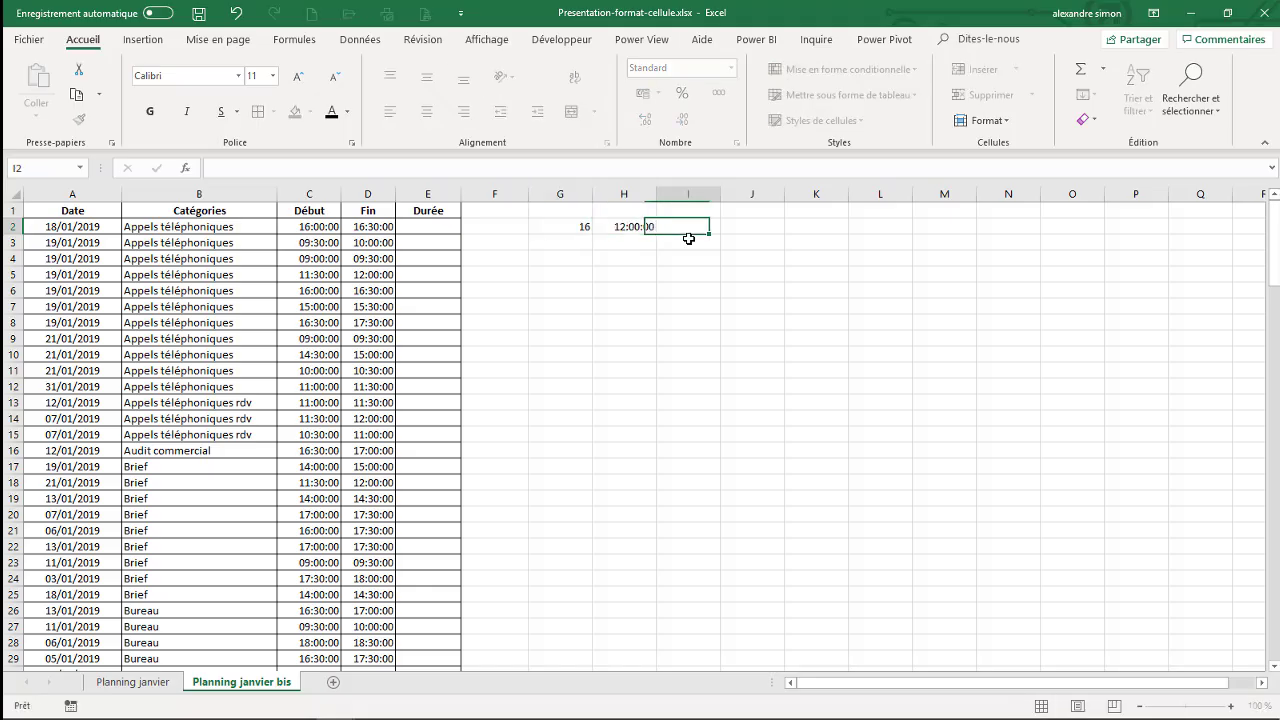
- Set the number format of cell H2 to Standard
left_click(643, 227)
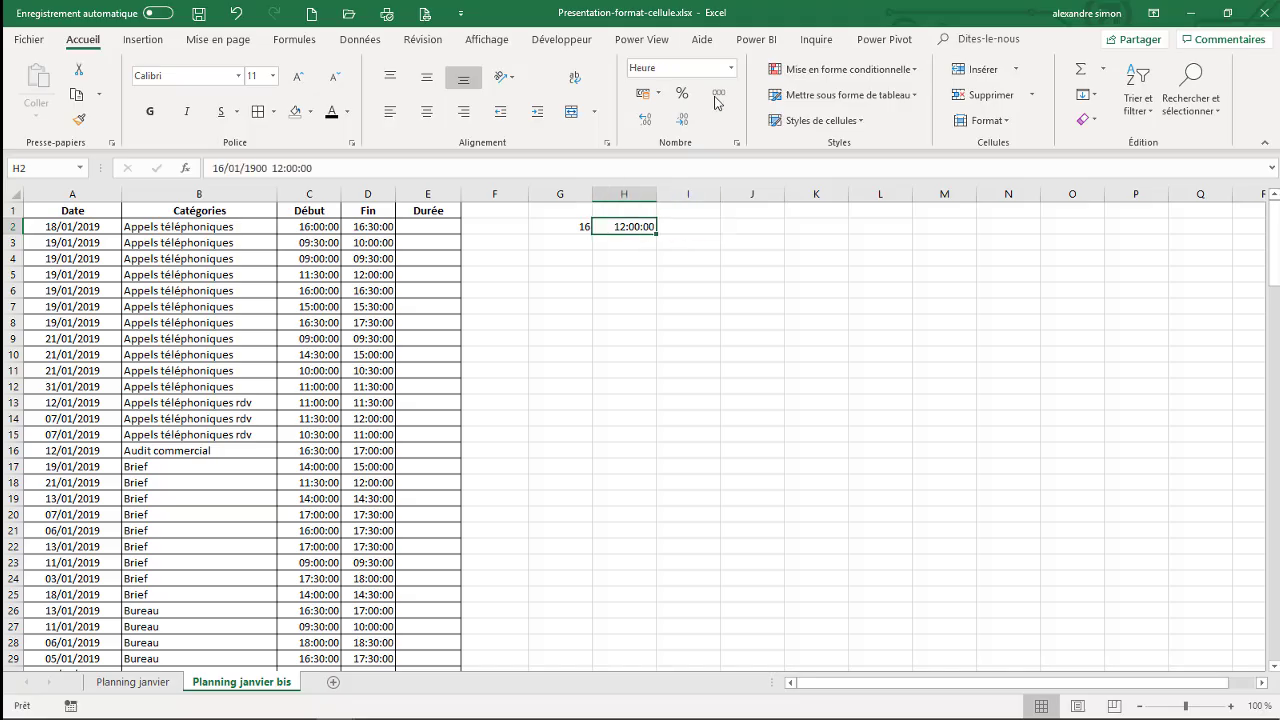
left_click(731, 67)
left_click(716, 95)
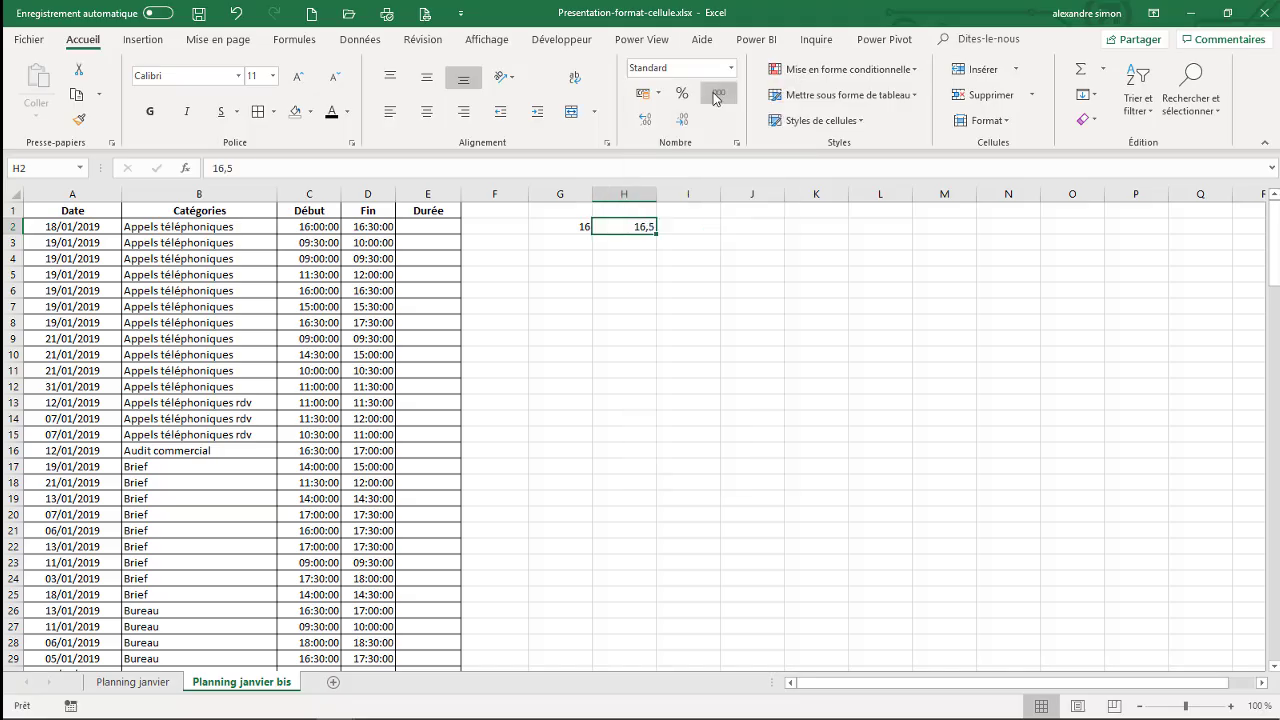
- Calculate the difference between the two decimal values in cell I2 with the formula =H2-G2
left_click(708, 226)
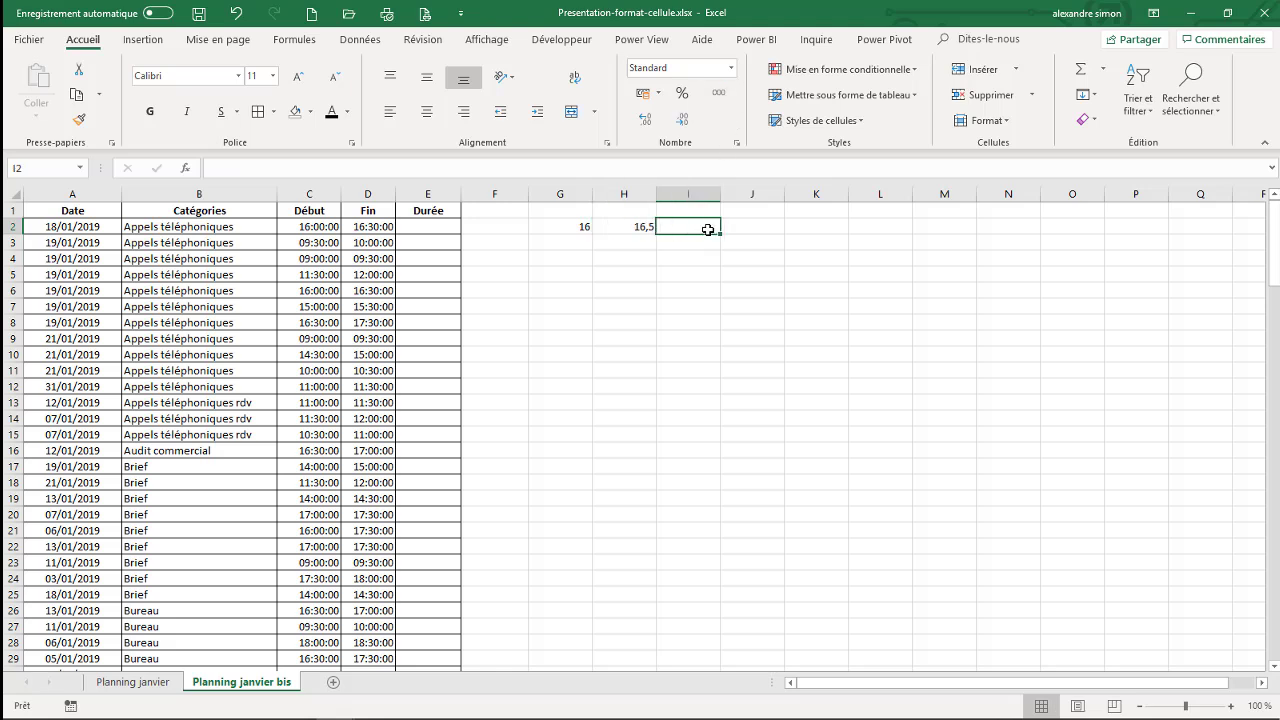
type("=")
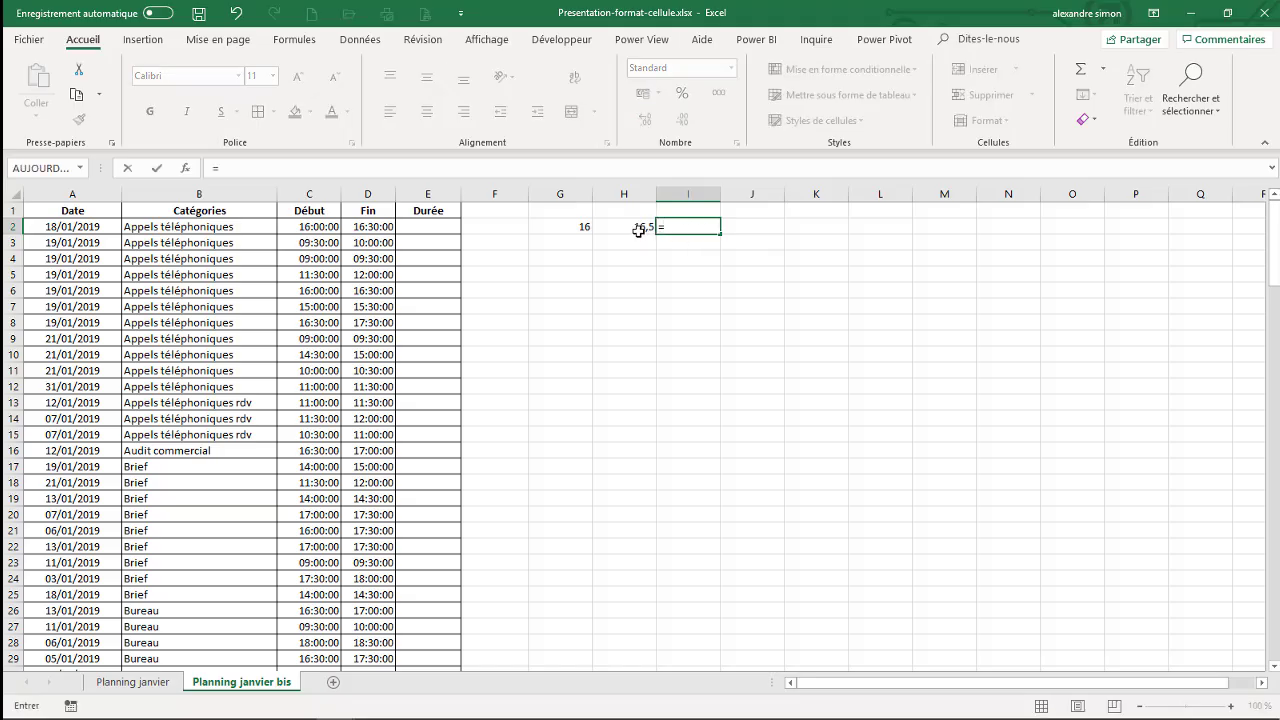
left_click(639, 225)
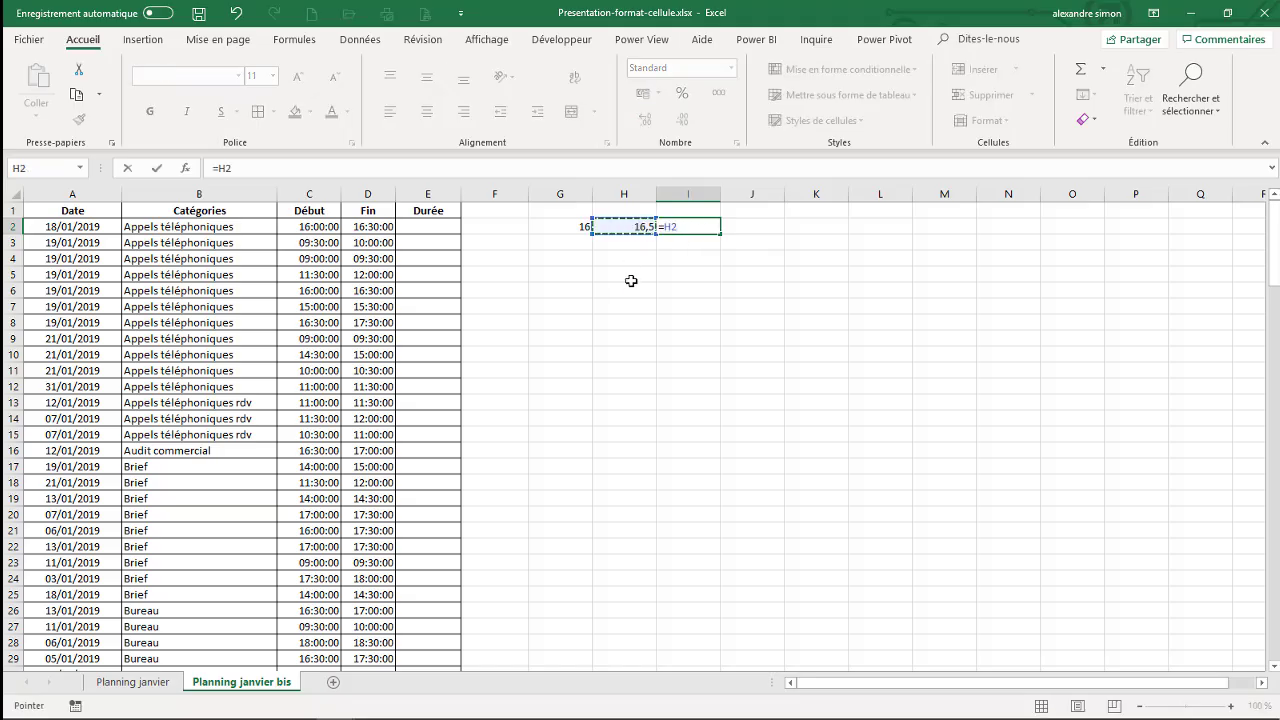
type("-")
left_click(580, 227)
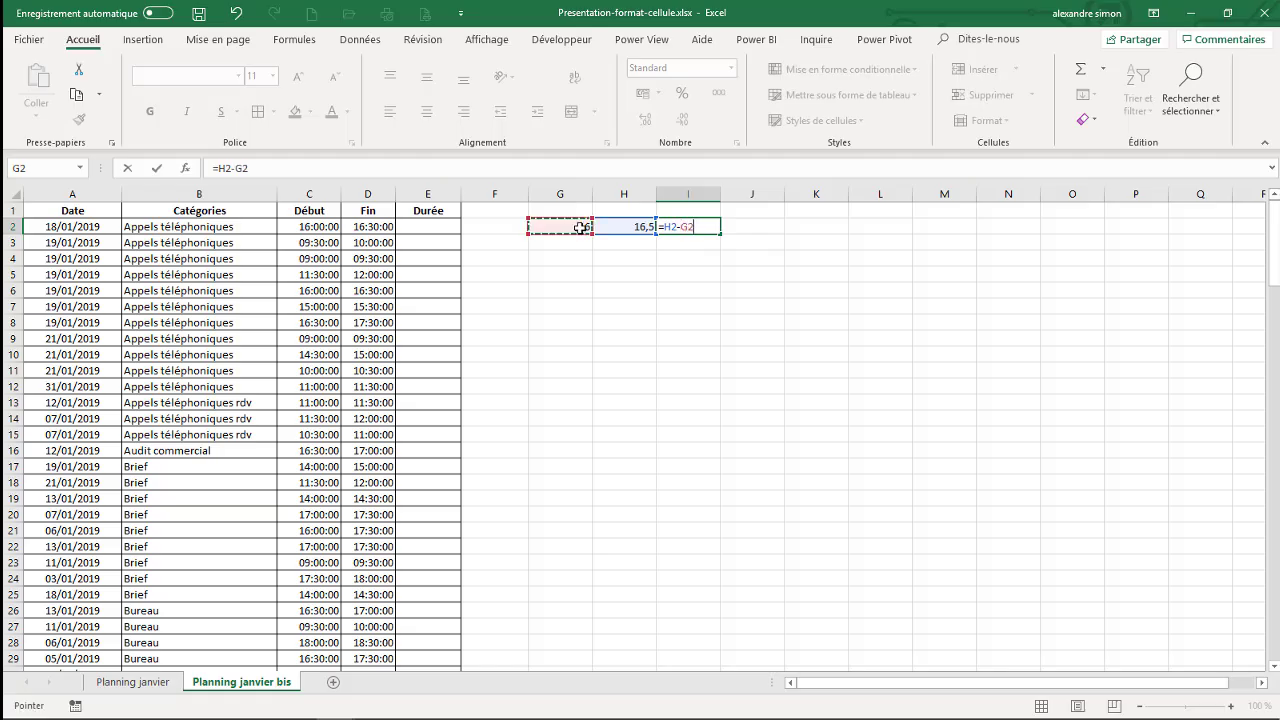
key("Return")
left_click(700, 229)
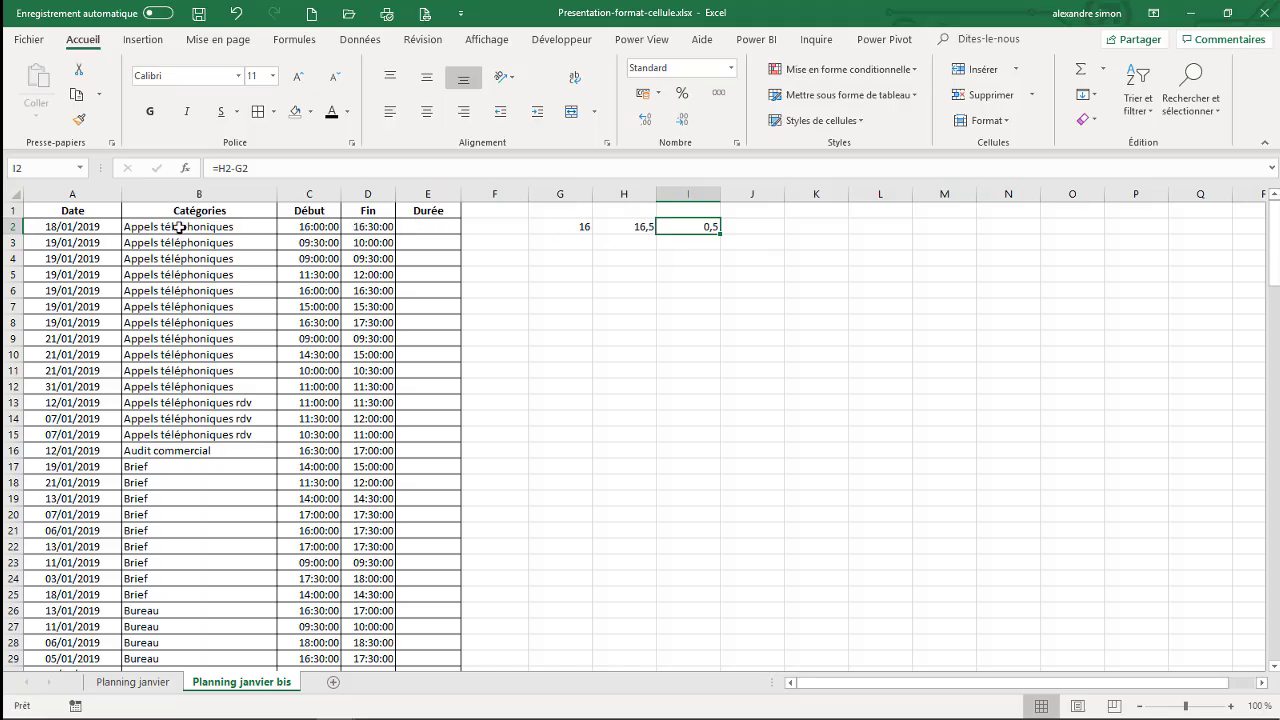
- Set the first row's start time in C2 to 16:08
left_click(318, 227)
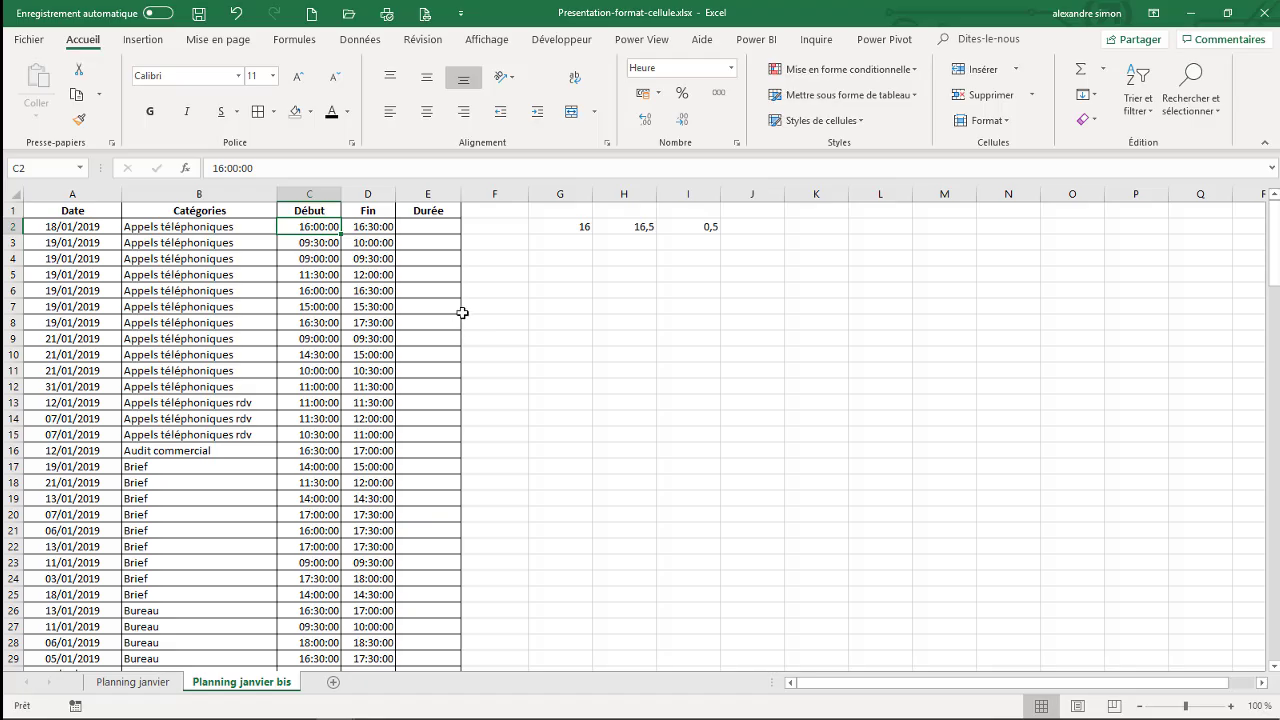
type("16:")
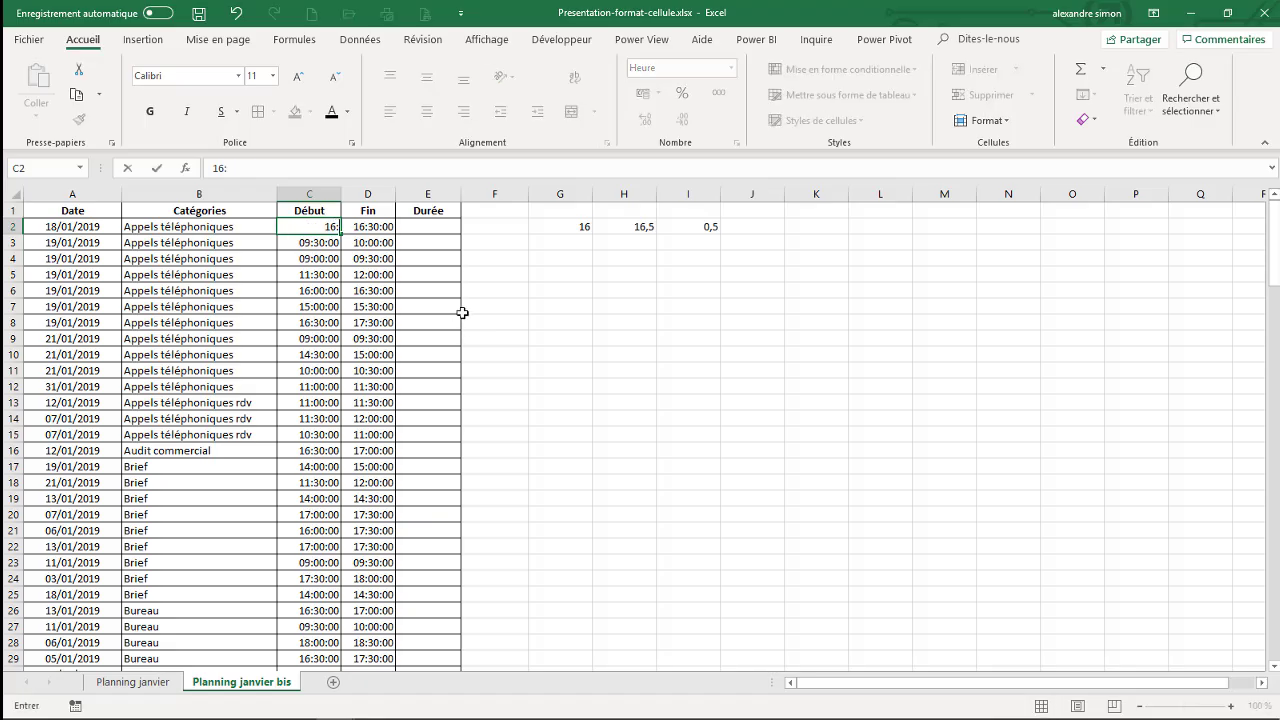
type("08")
key("Tab")
- Calculate the first row's duration in E2 with the formula =D2-C2
left_click(449, 226)
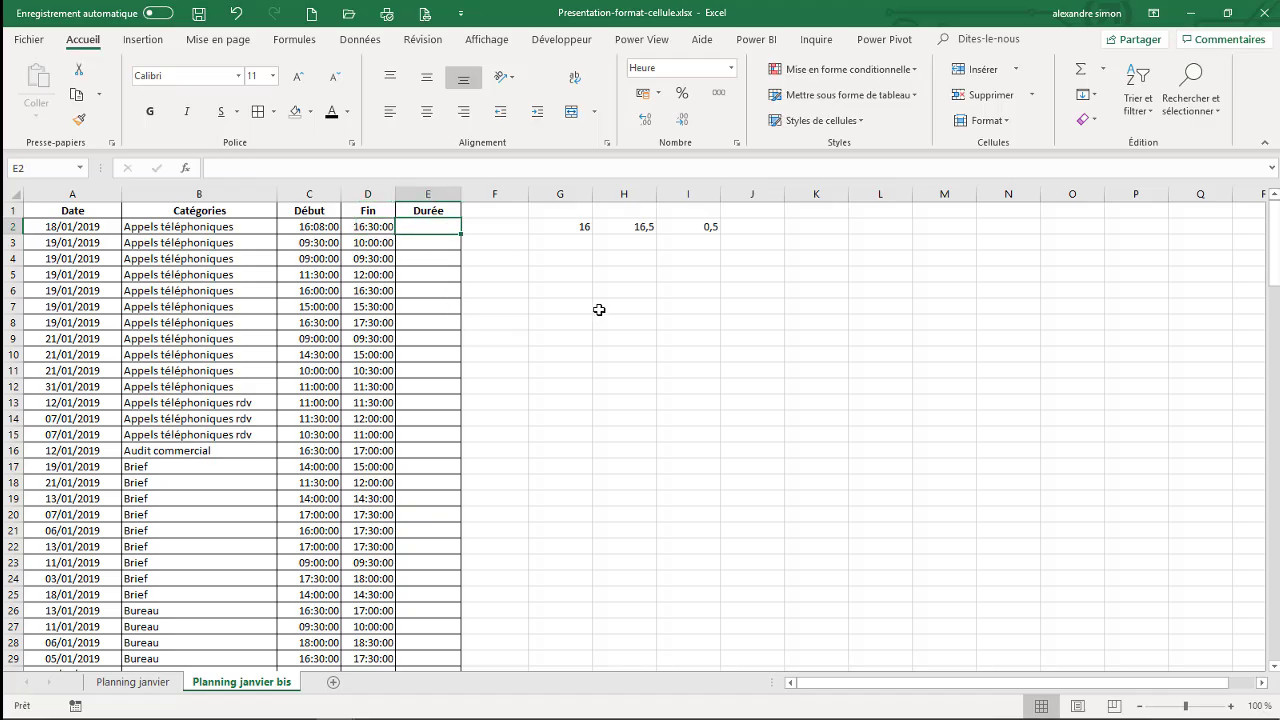
type("=")
left_click(370, 226)
type("-")
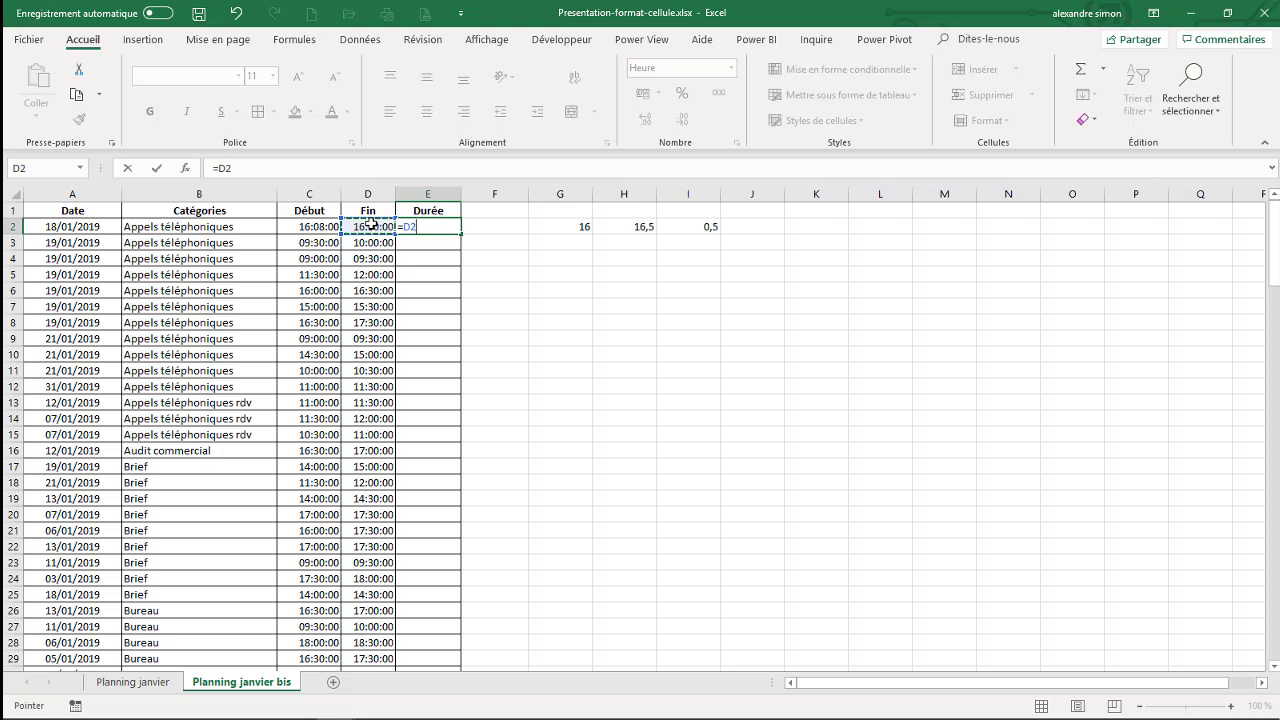
left_click(318, 227)
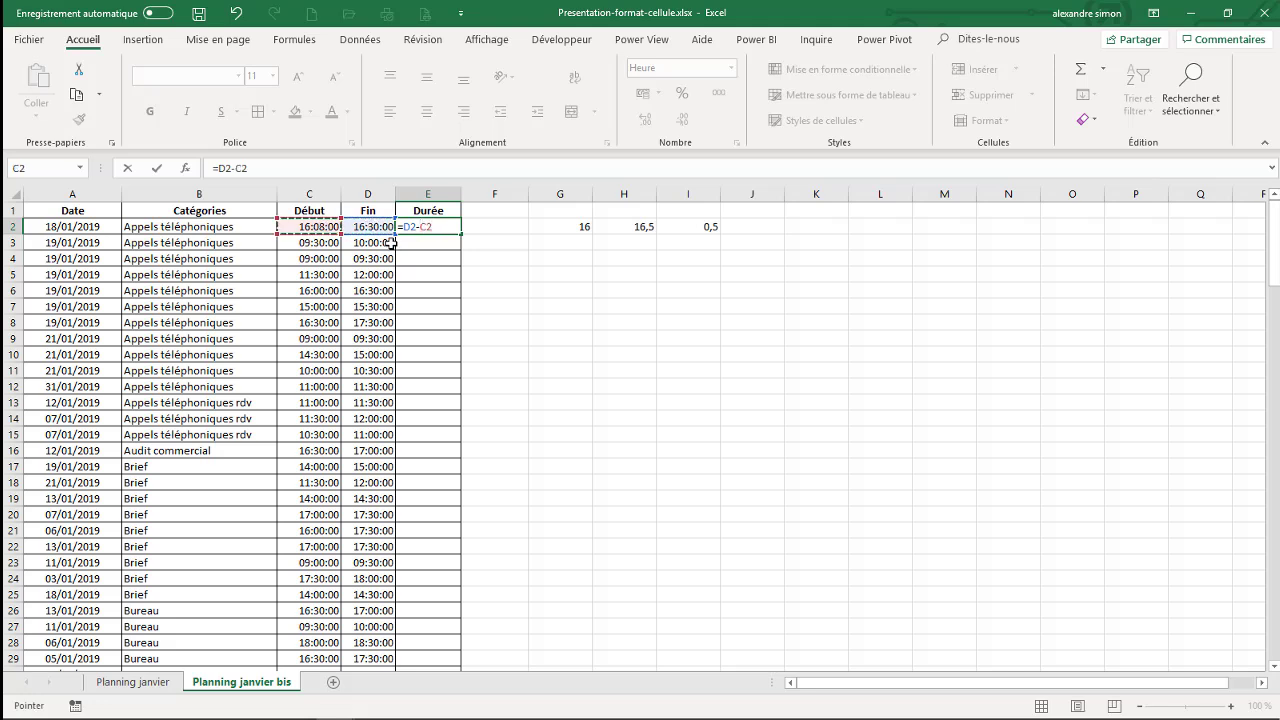
key("ctrl+Return")
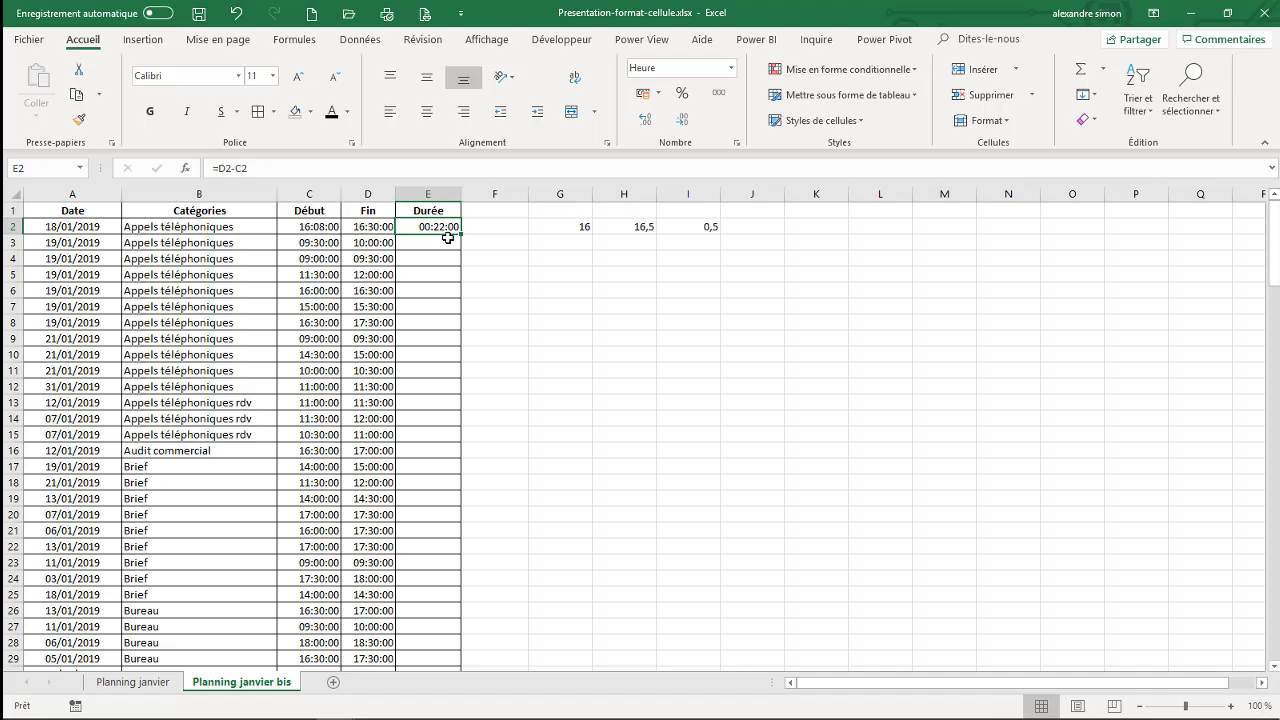
- Clear the contents of the test cells G2 to I2
left_click(590, 230)
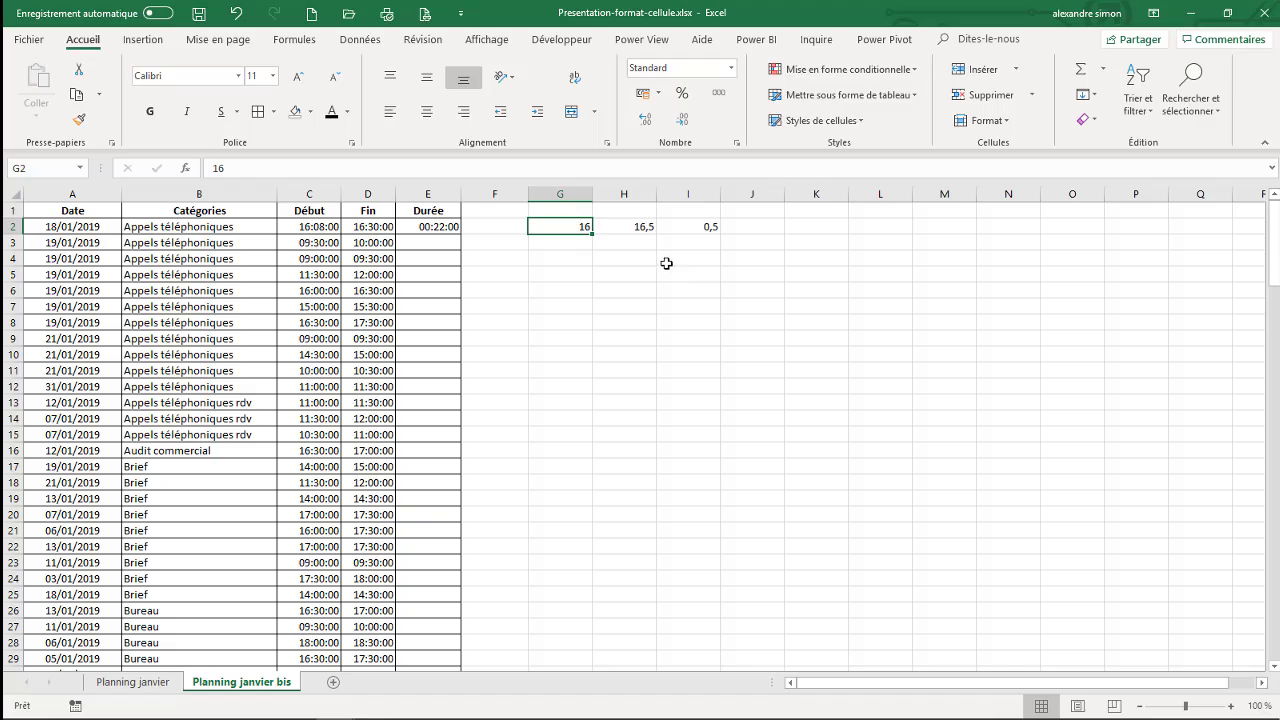
key("shift+Right")
key("shift+Right")
key("Delete")
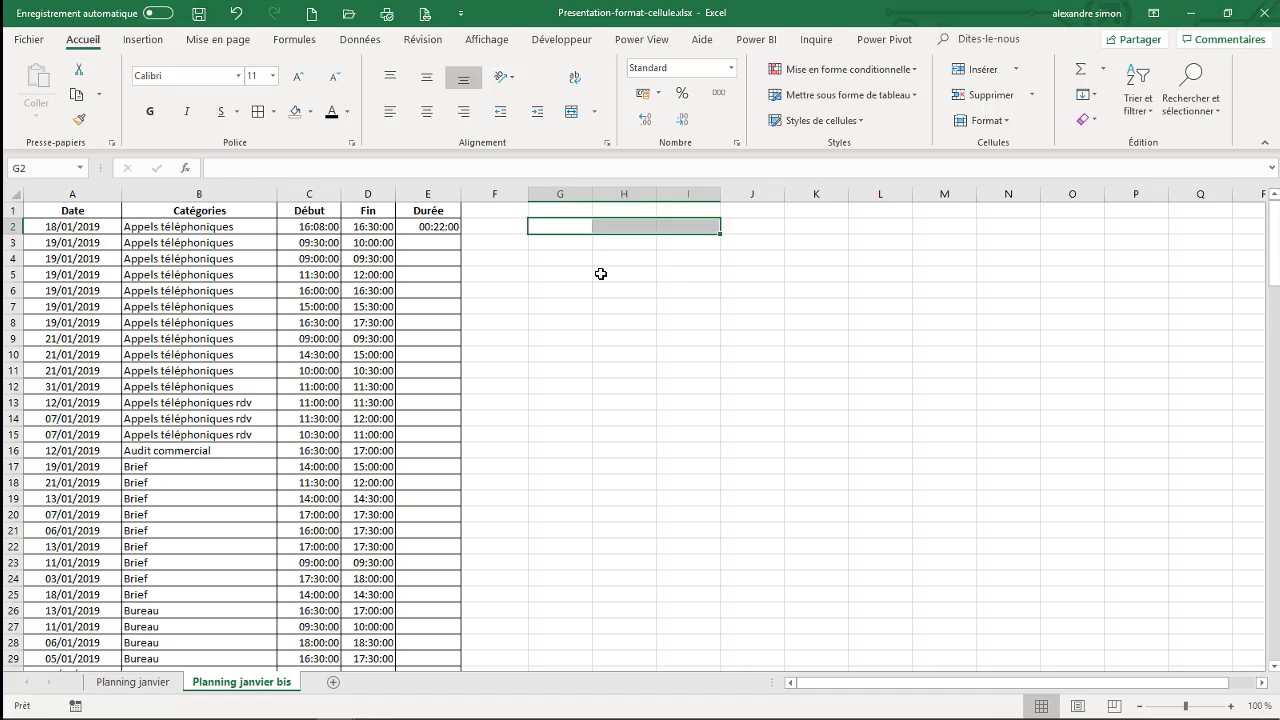
- Fill the duration formula from E2 down the whole Durée column
left_click(451, 228)
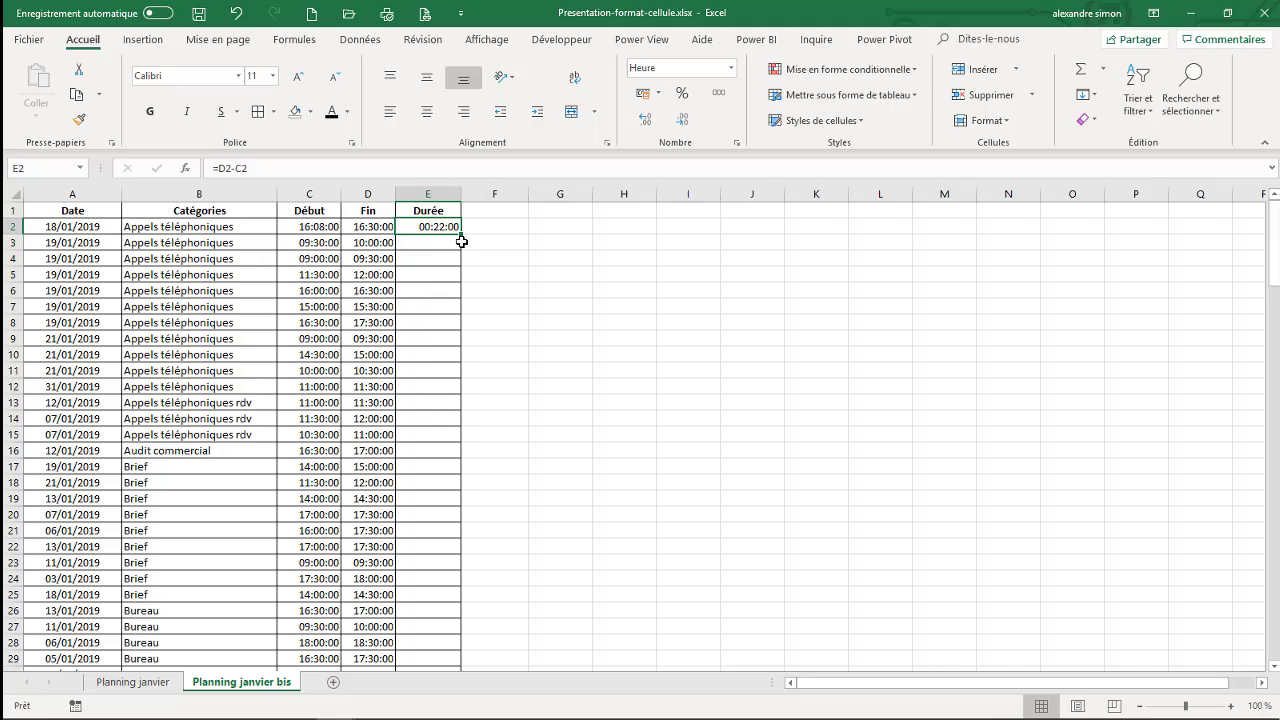
left_click_drag(462, 235, 449, 291)
left_click(449, 291)
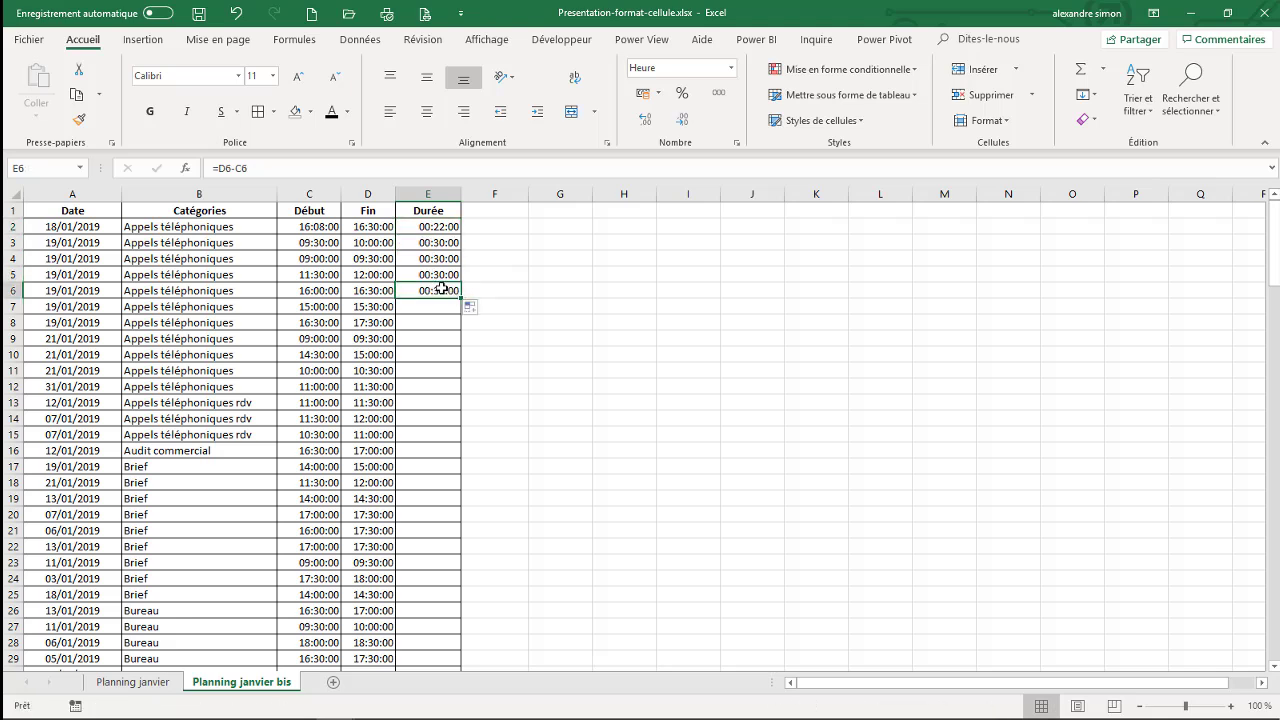
double_click(462, 297)
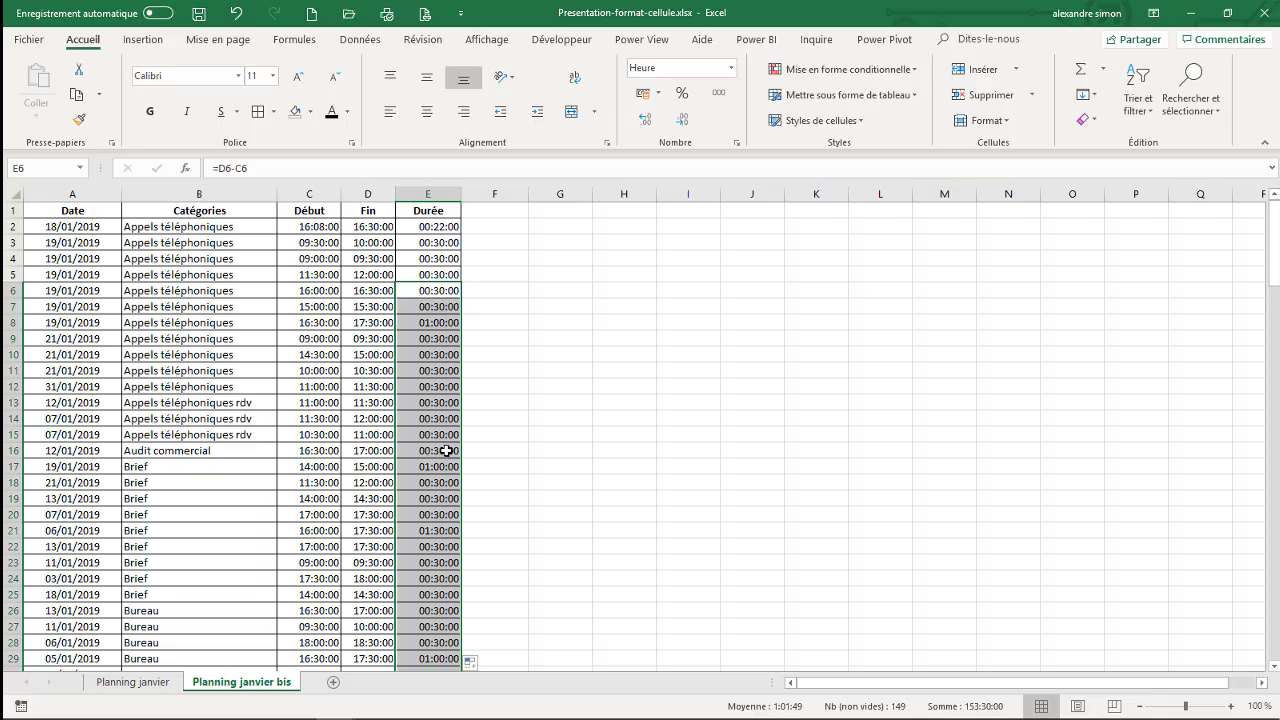
- Examine the accounting currency formats and the conditional formatting options, including the cell highlighting rules, for duration cell E2
left_click(450, 227)
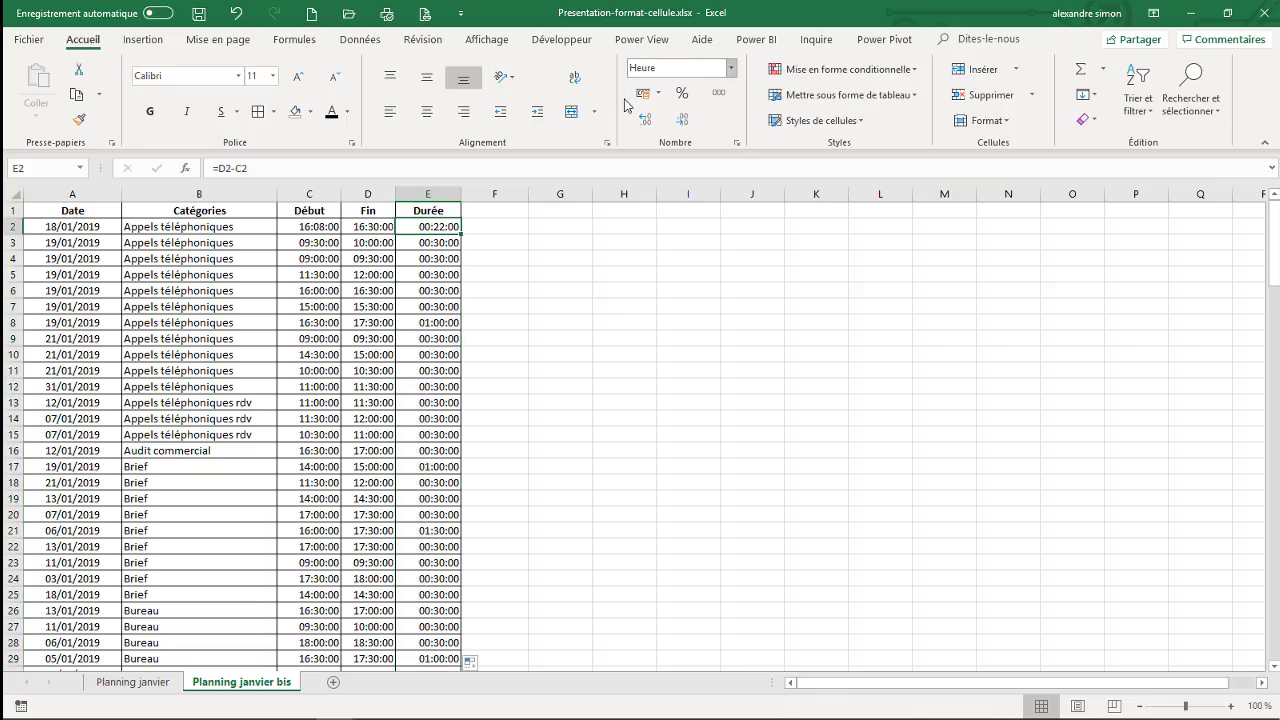
left_click(657, 95)
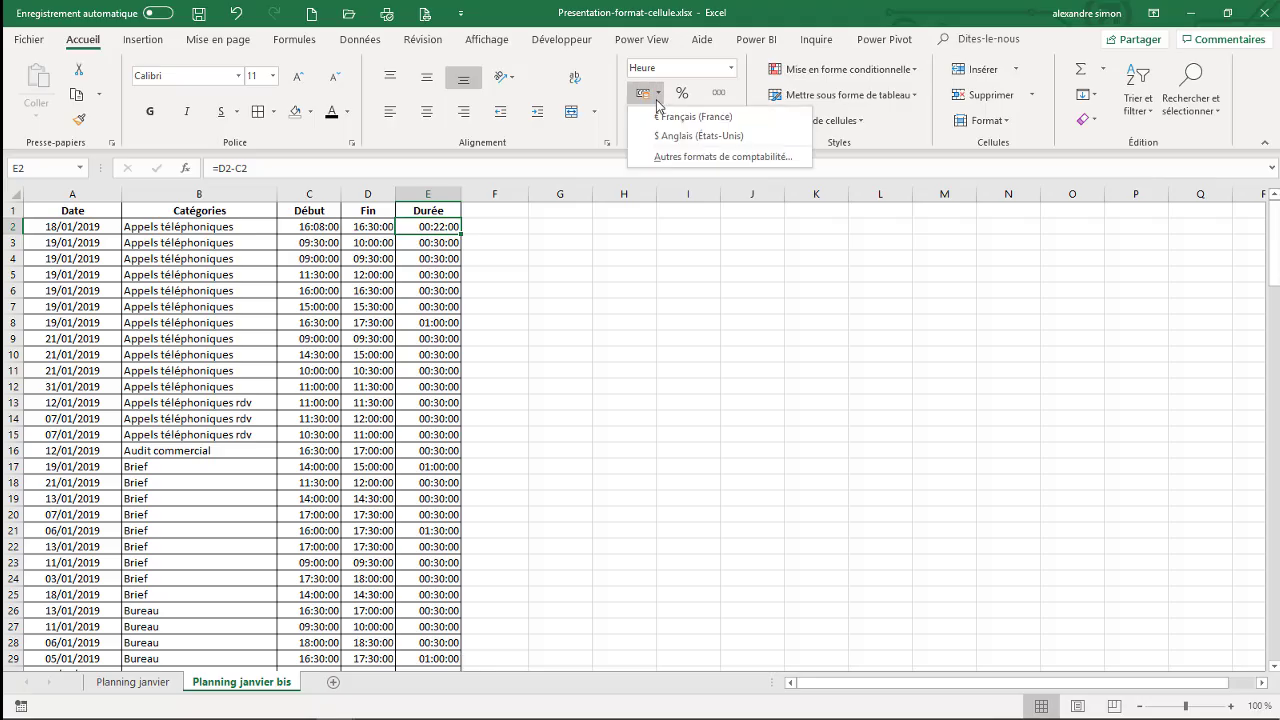
left_click(748, 94)
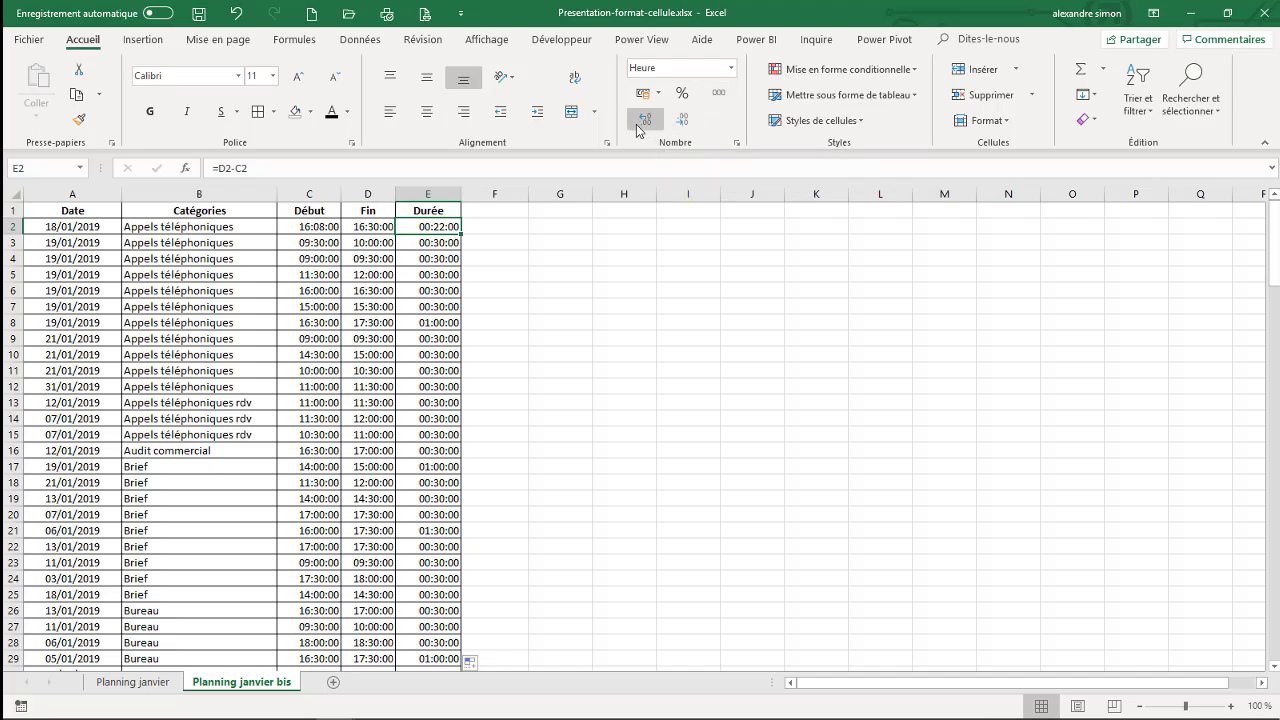
left_click(431, 302)
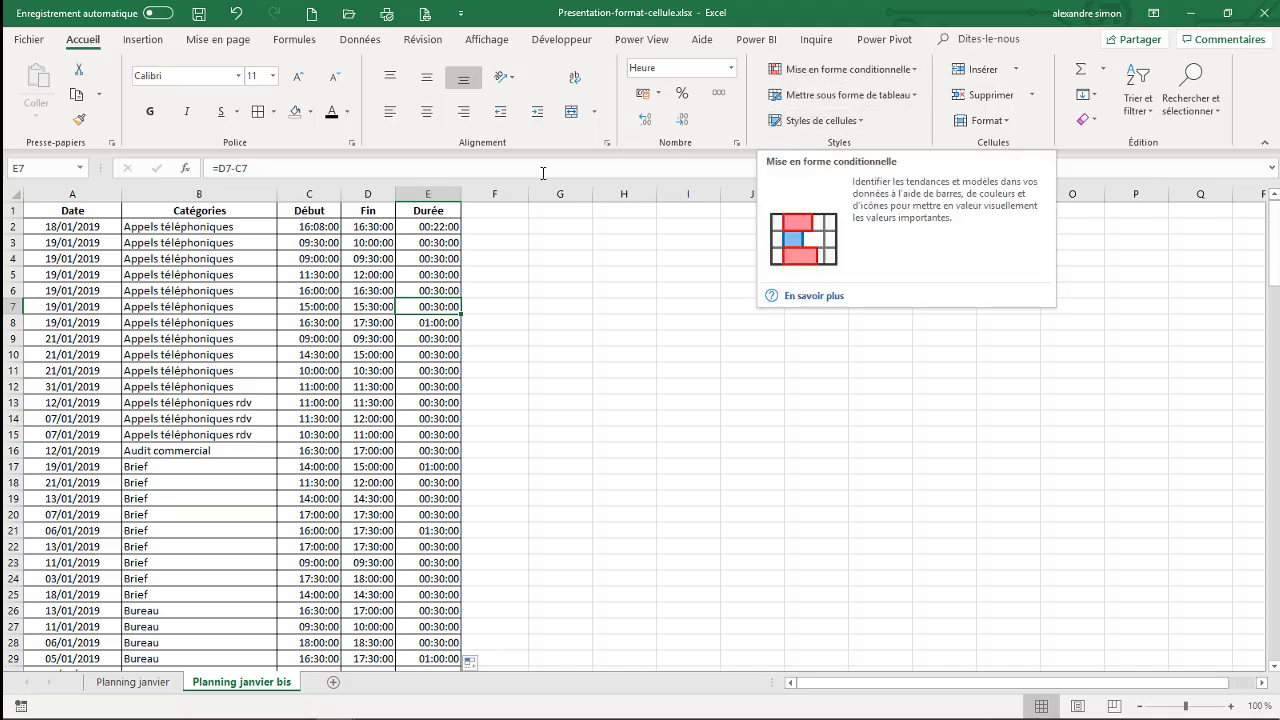
left_click(452, 226)
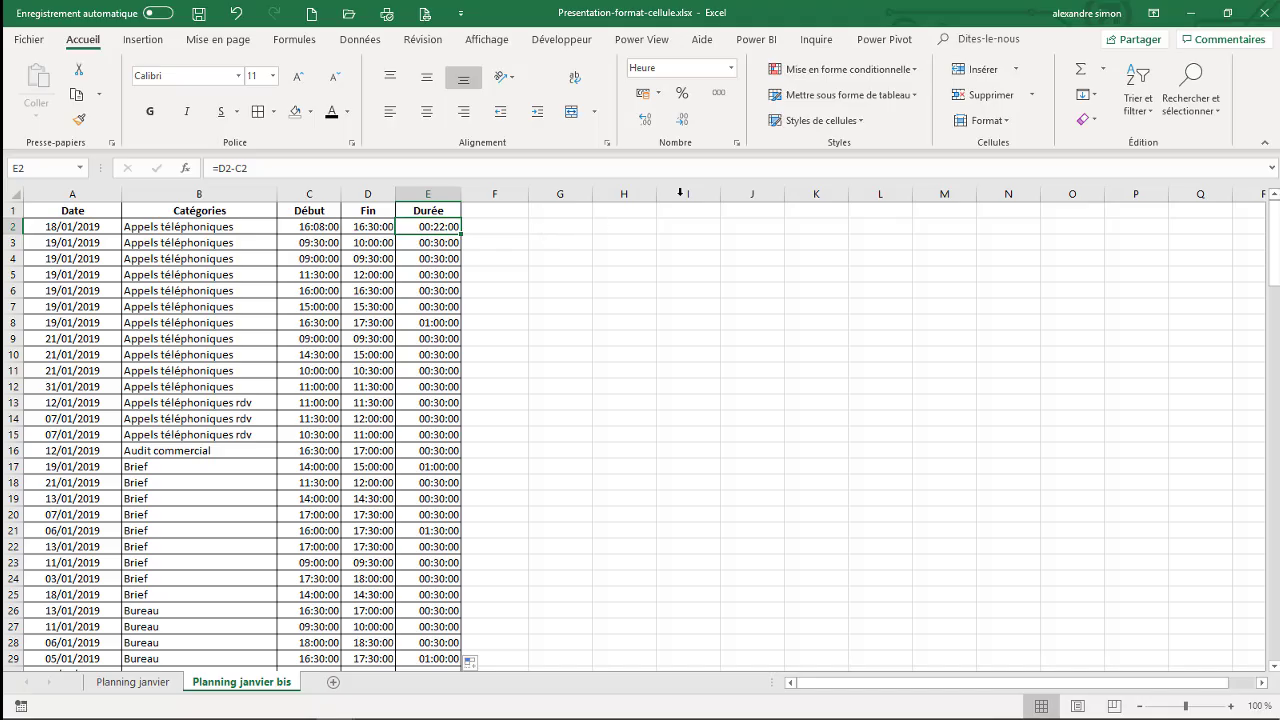
left_click(911, 74)
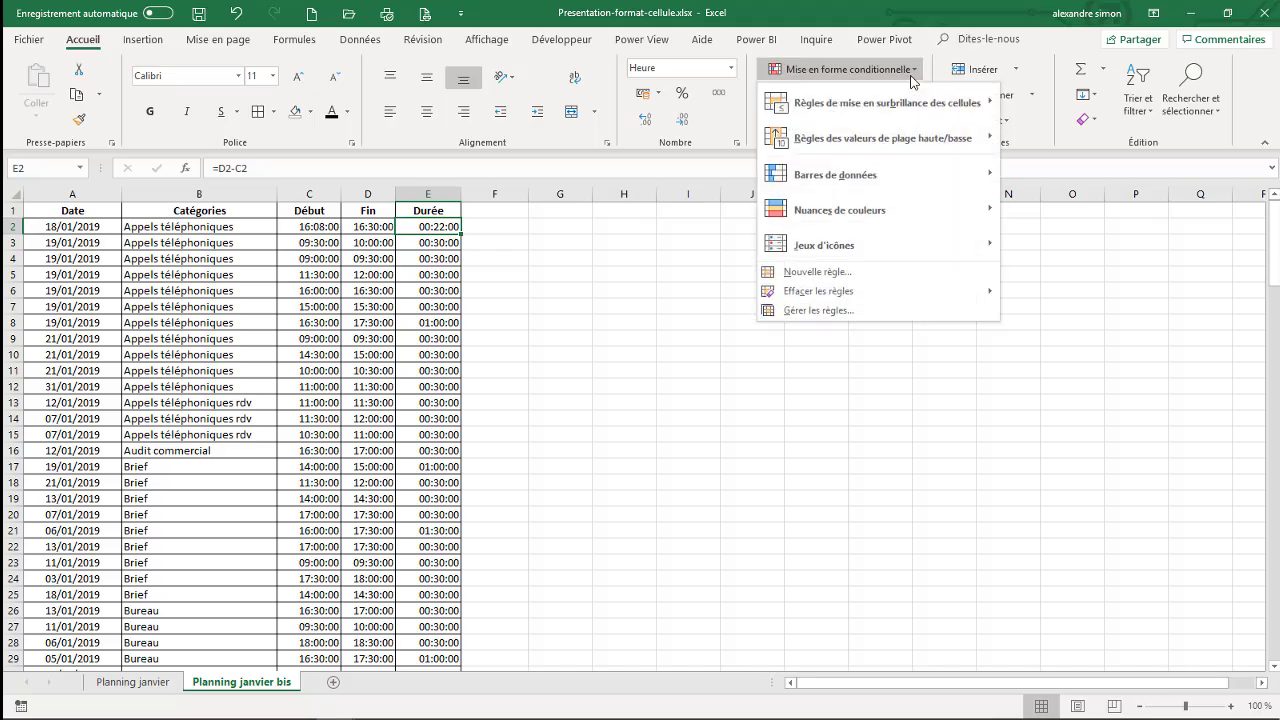
mouse_move(911, 100)
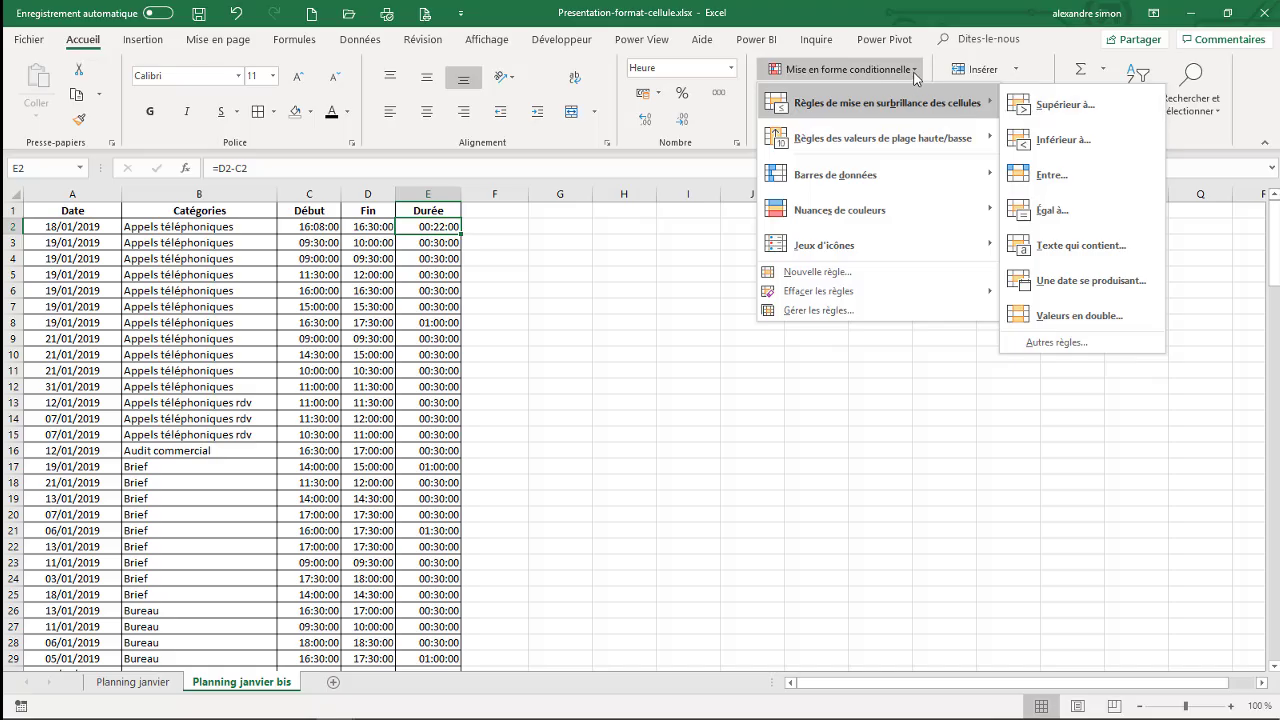
key("Escape")
key("Escape")
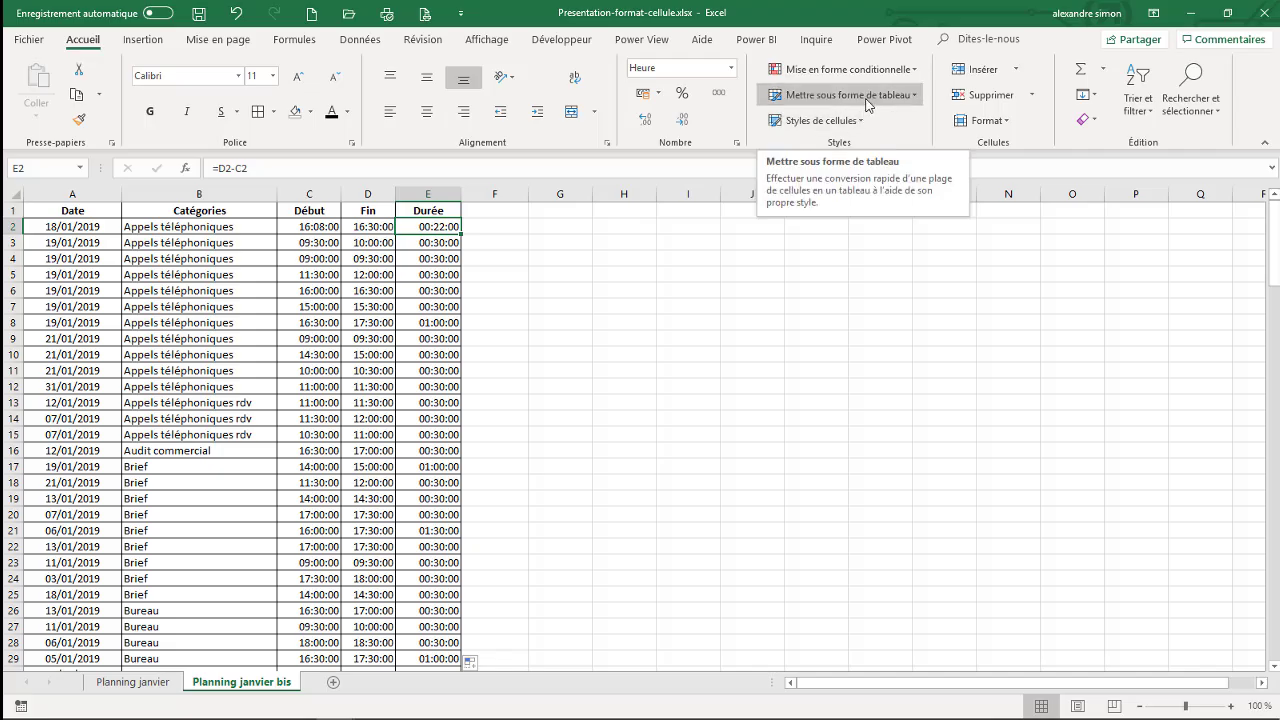
left_click(350, 354)
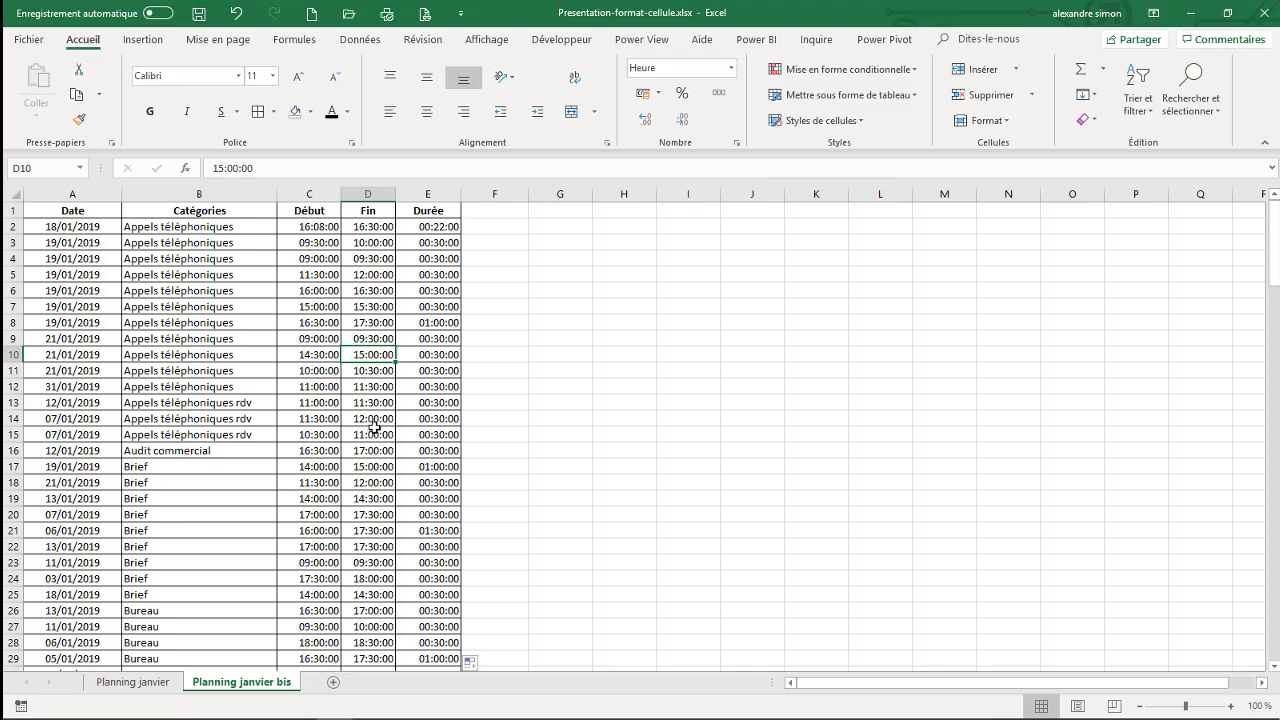
- Examine the Catégories filter options on the Planning janvier sheet and the E2 duration formula on Planning janvier bis
left_click(157, 688)
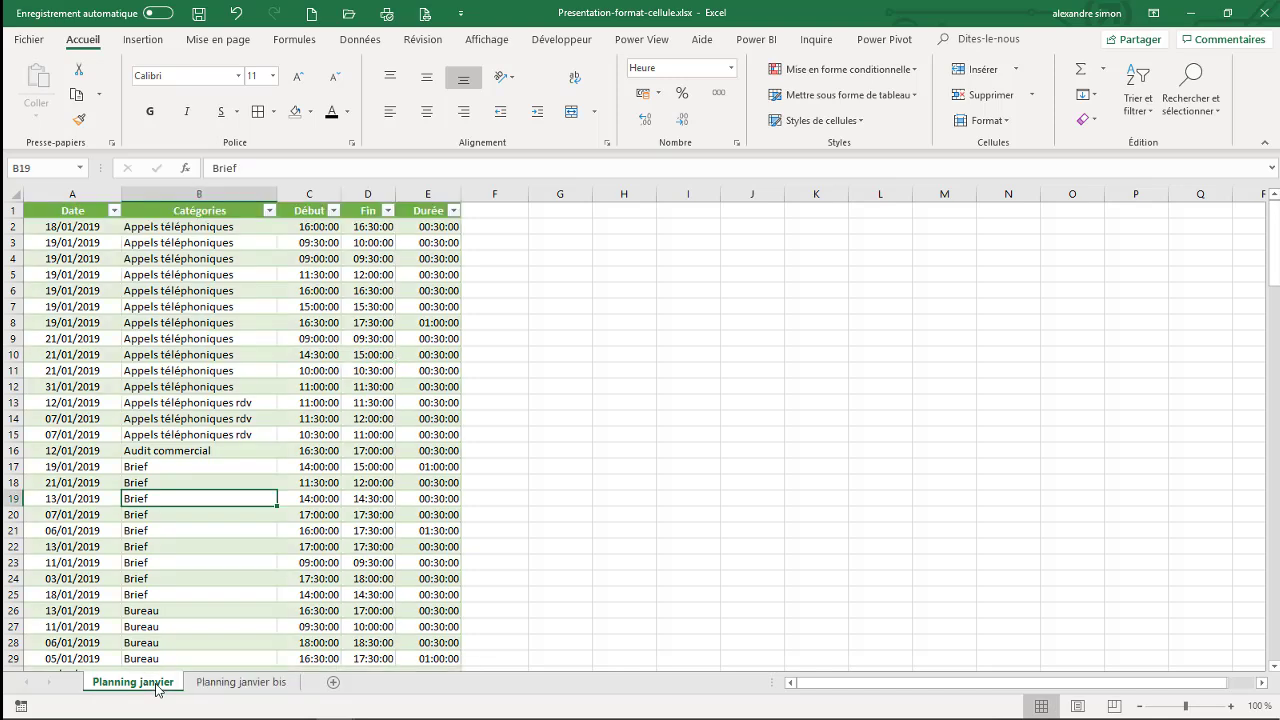
left_click(261, 302)
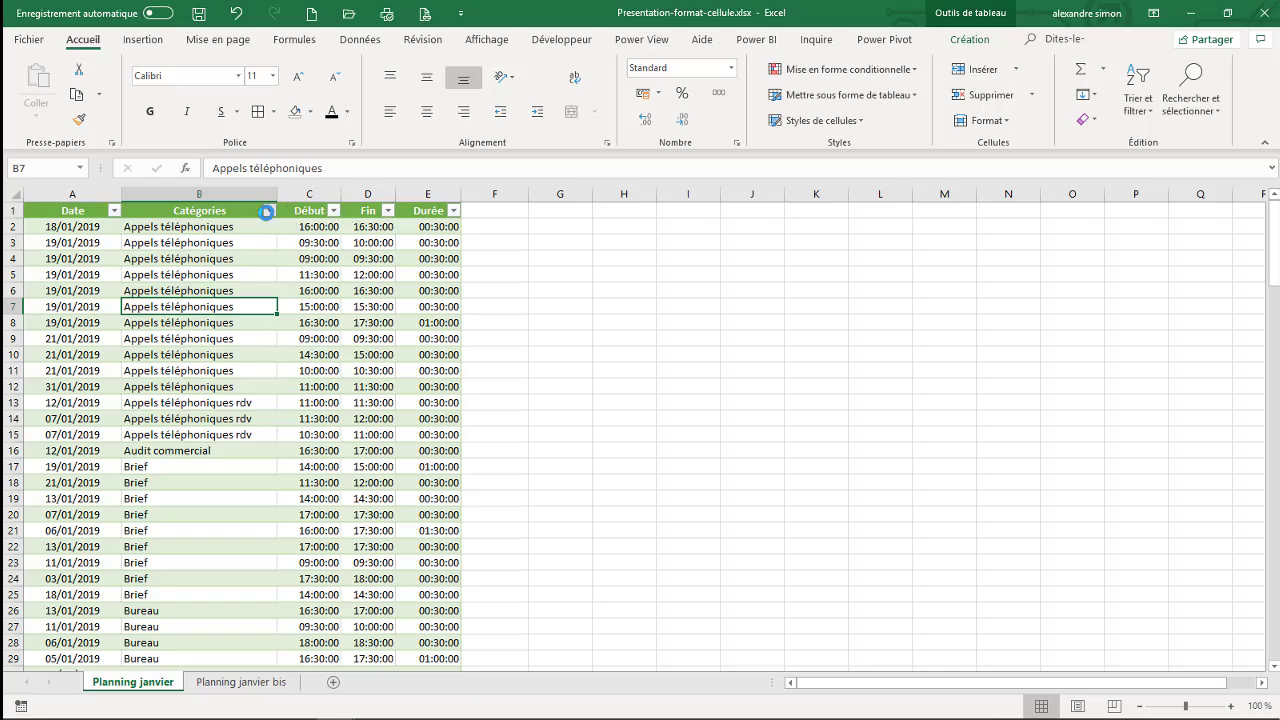
left_click(267, 211)
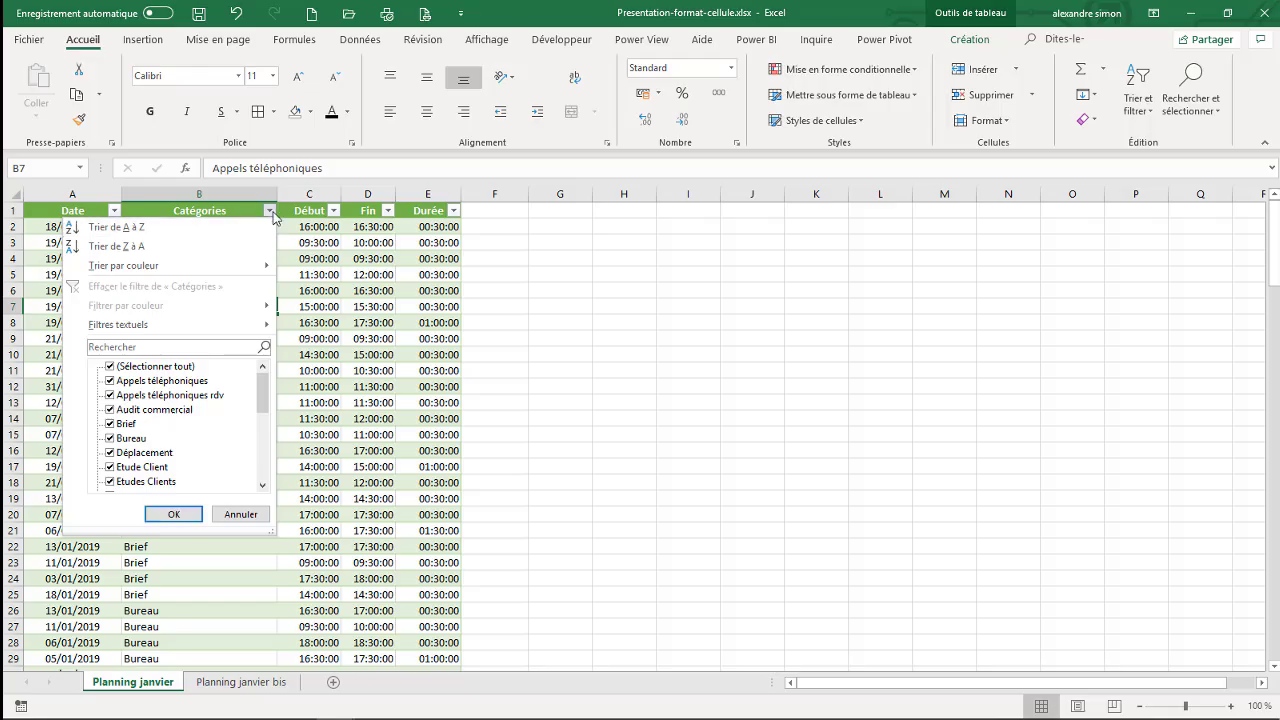
left_click(270, 211)
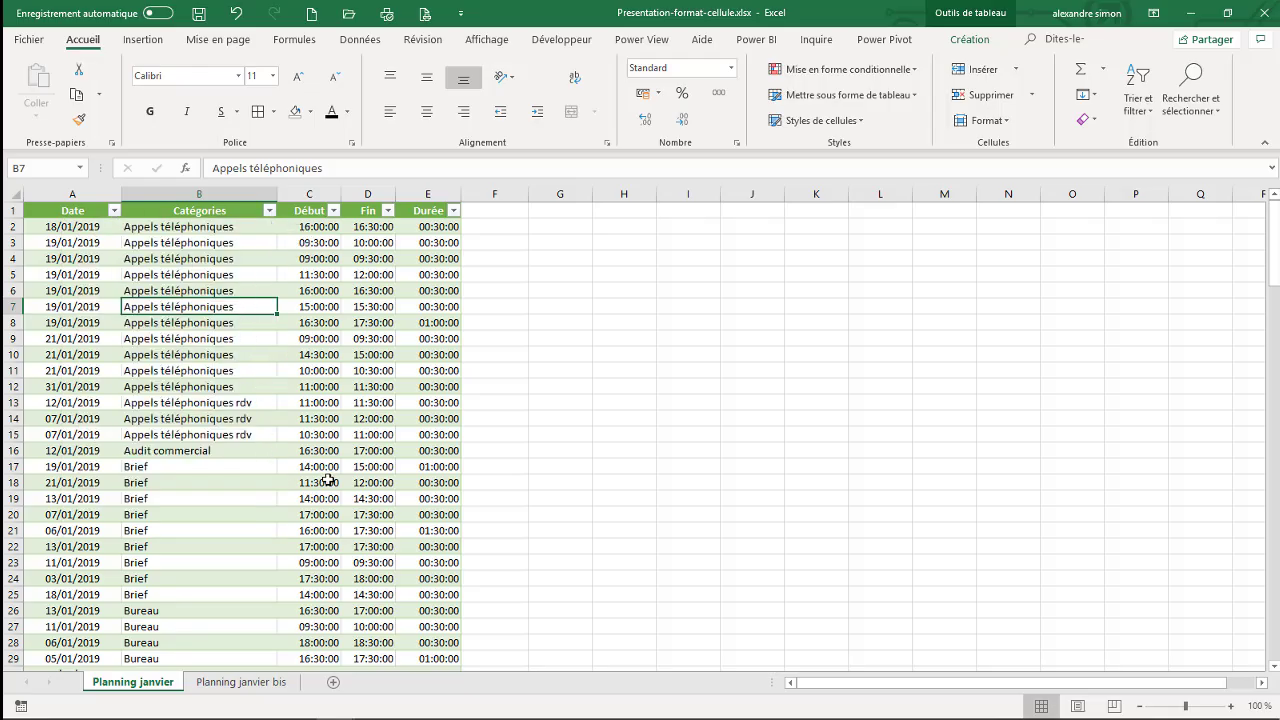
left_click(243, 683)
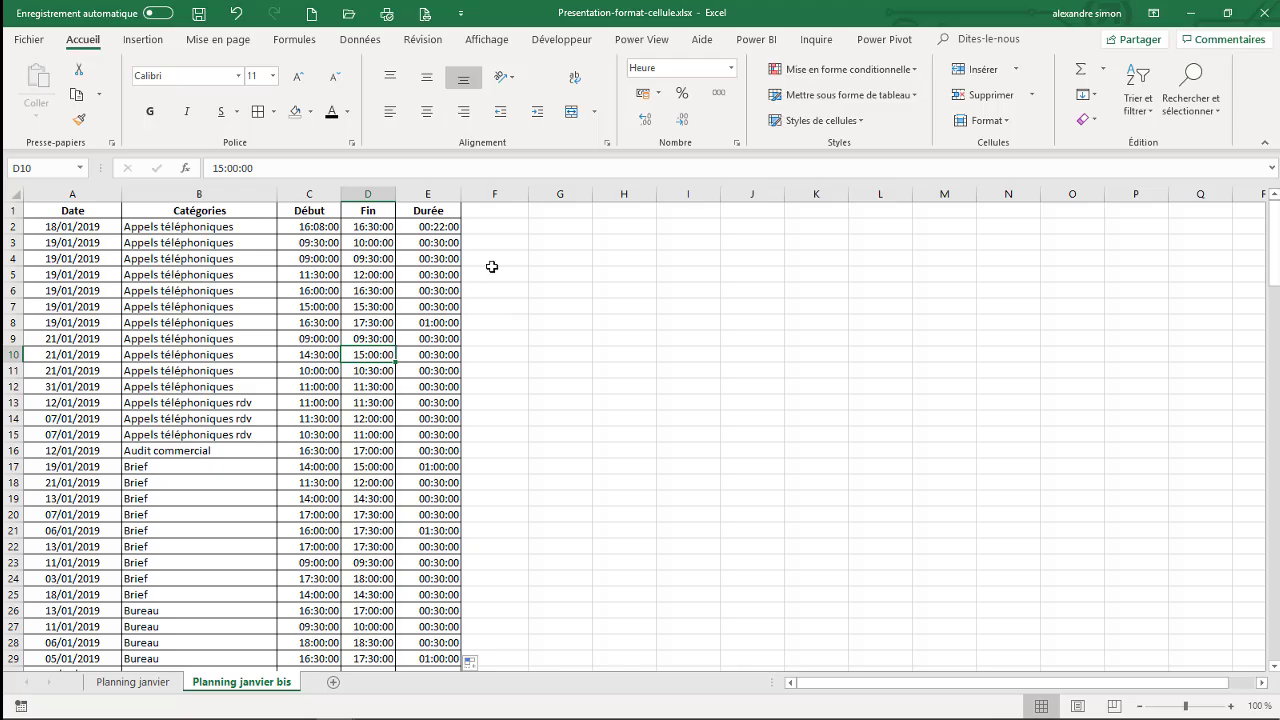
left_click(403, 229)
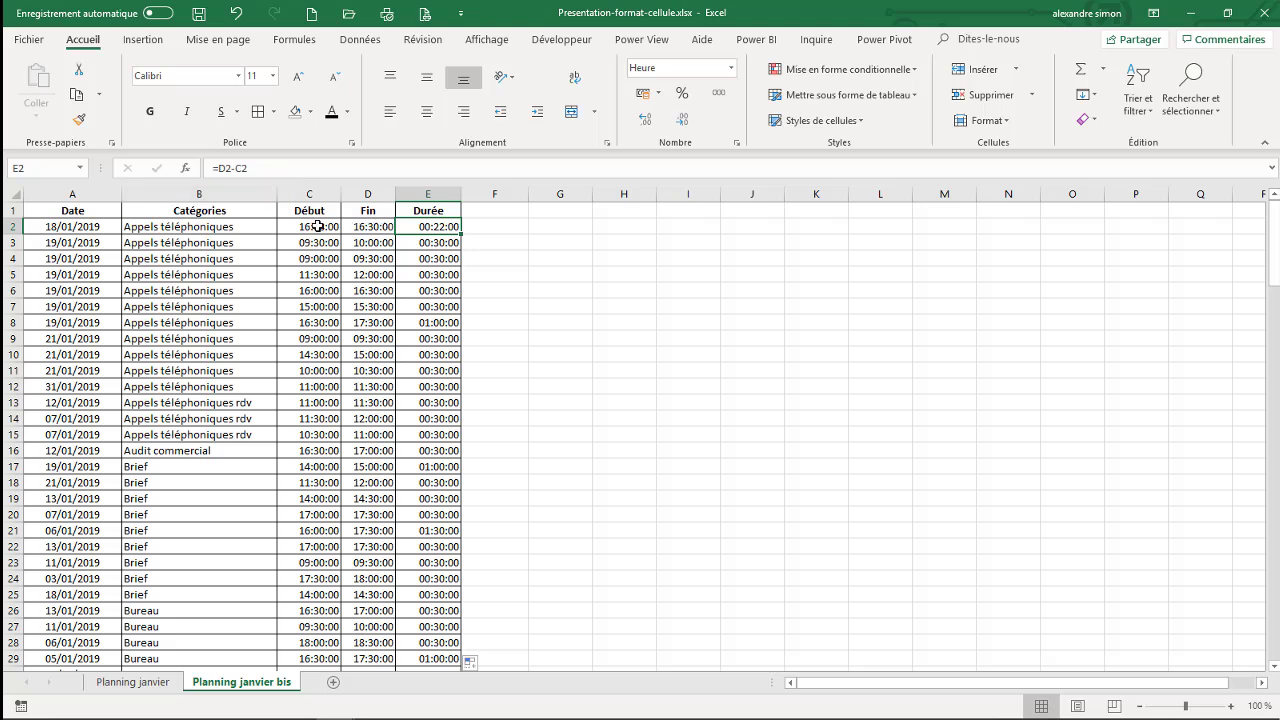
left_click(144, 689)
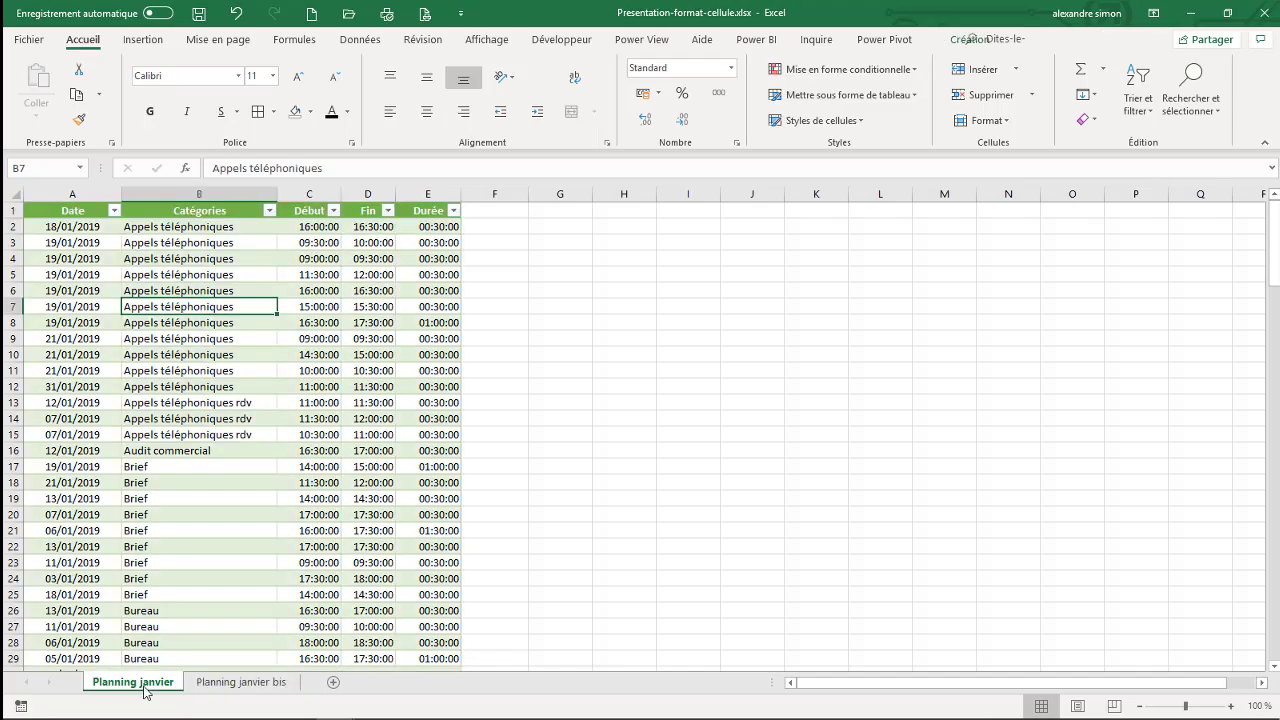
left_click(430, 228)
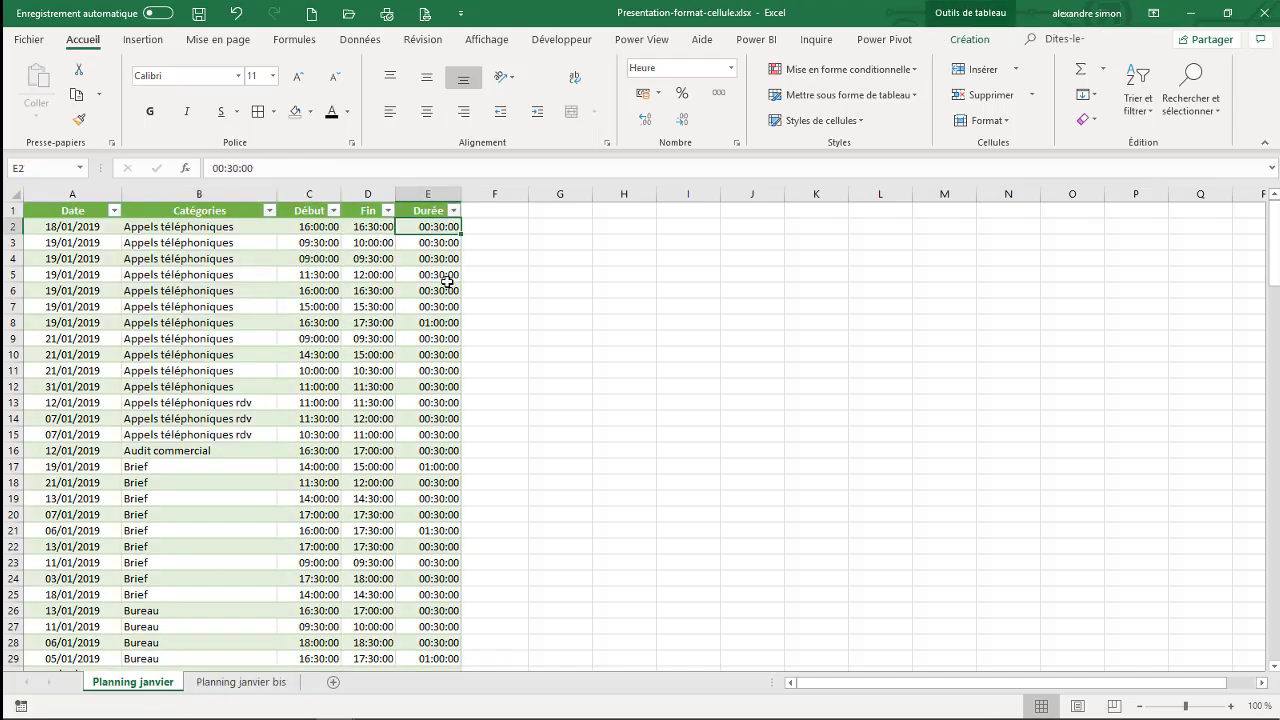
type("=")
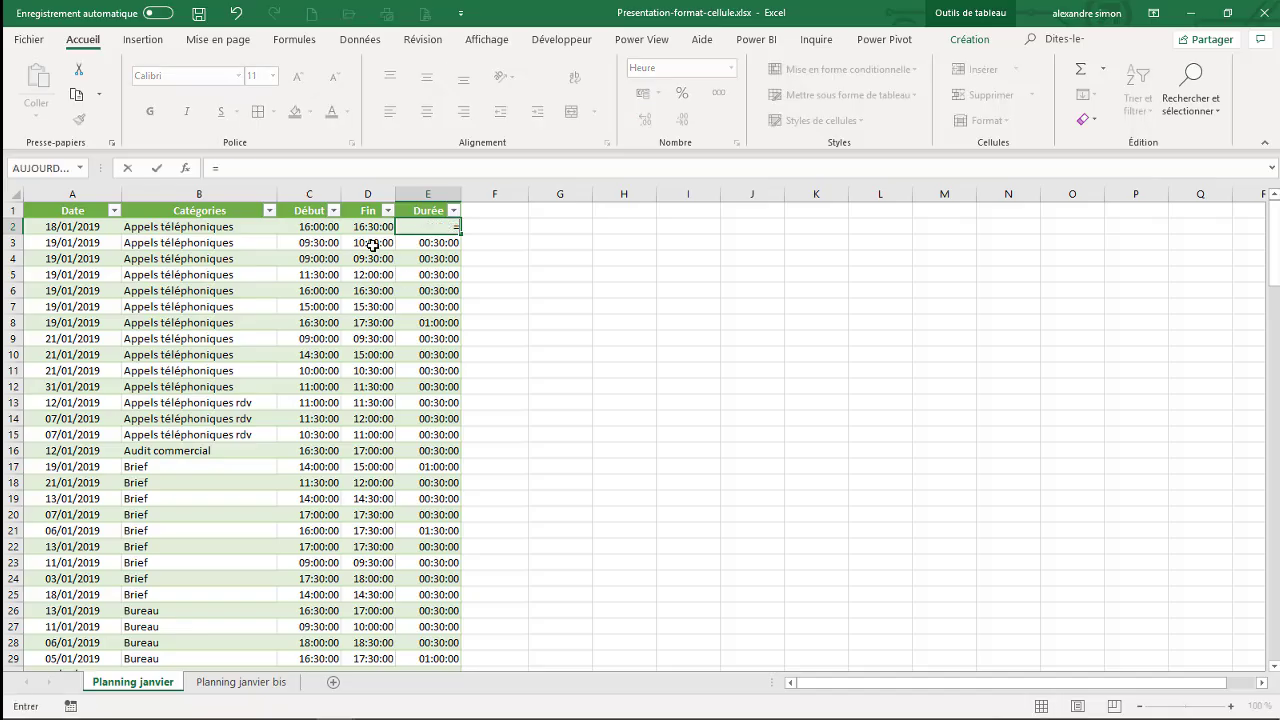
left_click(372, 227)
type("-")
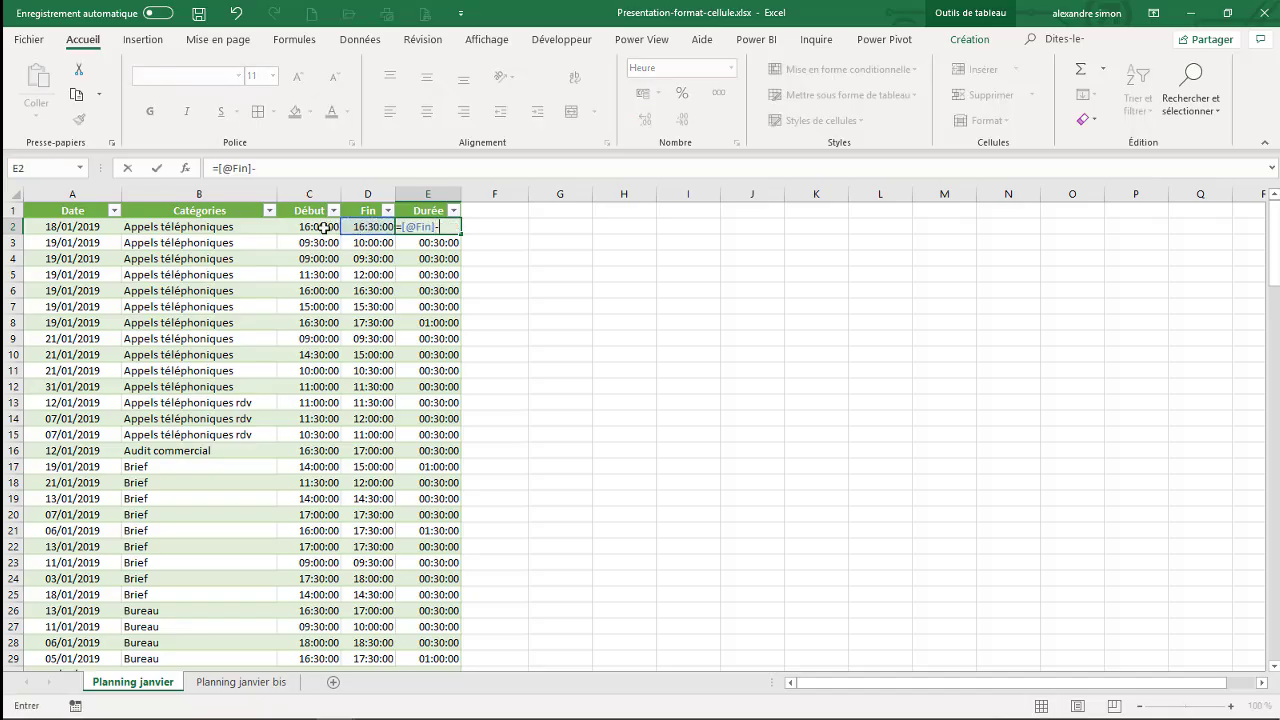
left_click(324, 227)
key("Return")
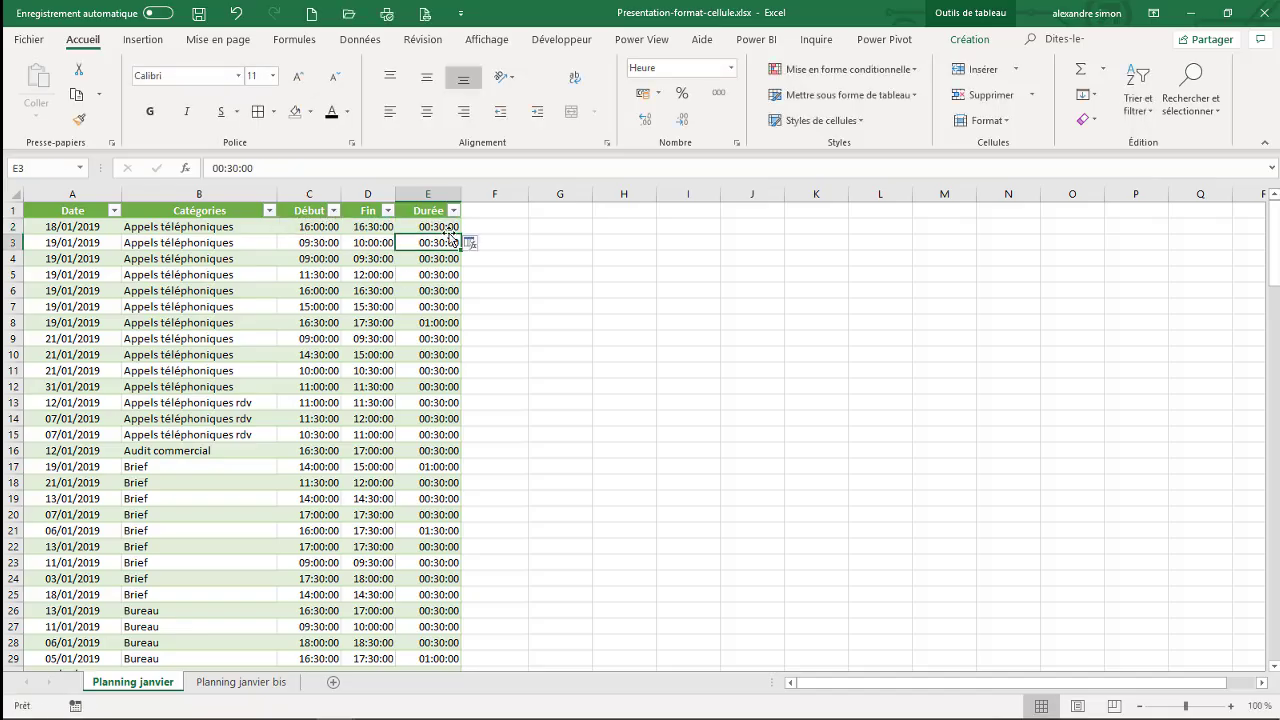
- Fill the structured duration formula from E2 down the table's Durée column and reselect E2
left_click(449, 229)
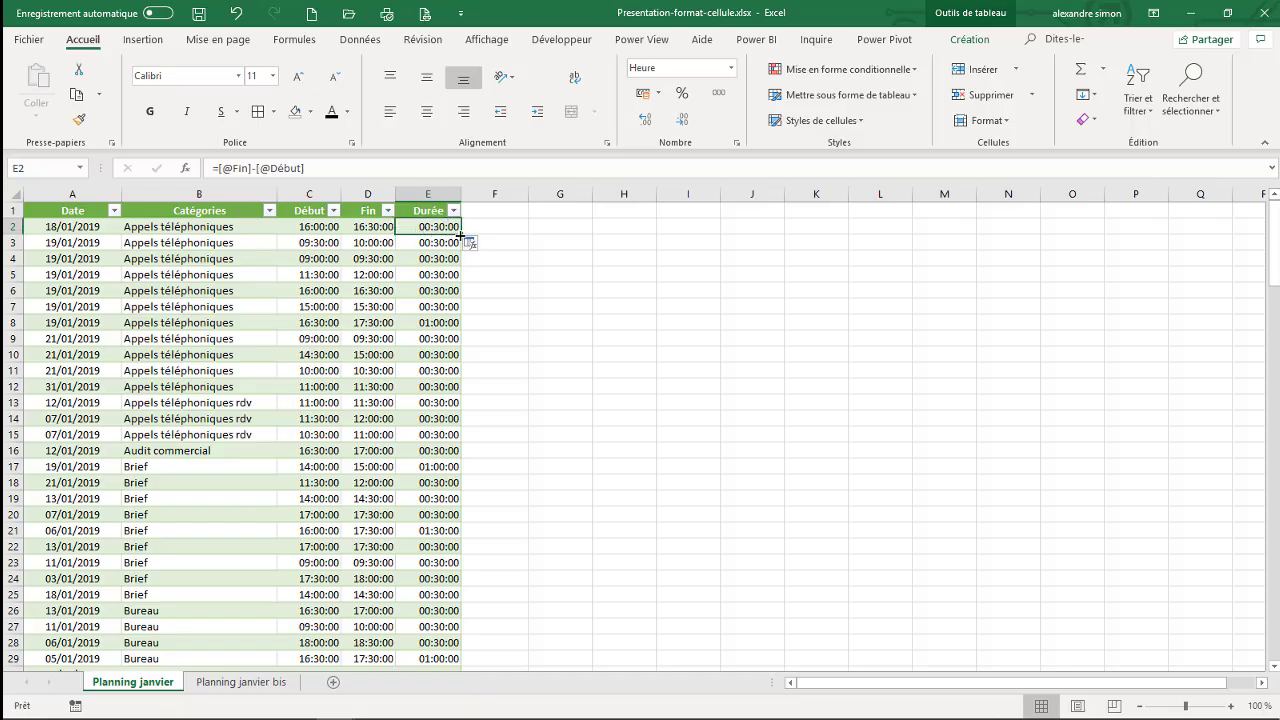
double_click(459, 234)
left_click(448, 228)
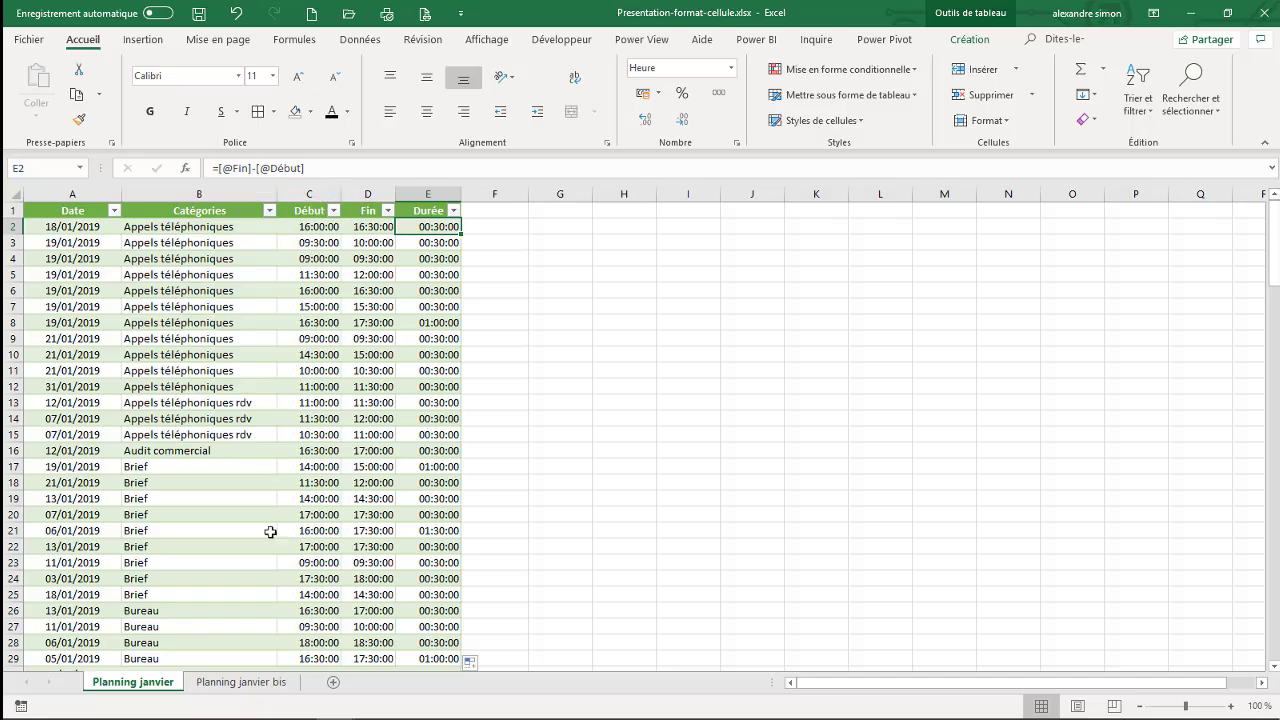
- Examine the cell styles gallery and the cell size, visibility, sheet and protection format options on the Planning janvier bis sheet
left_click(249, 683)
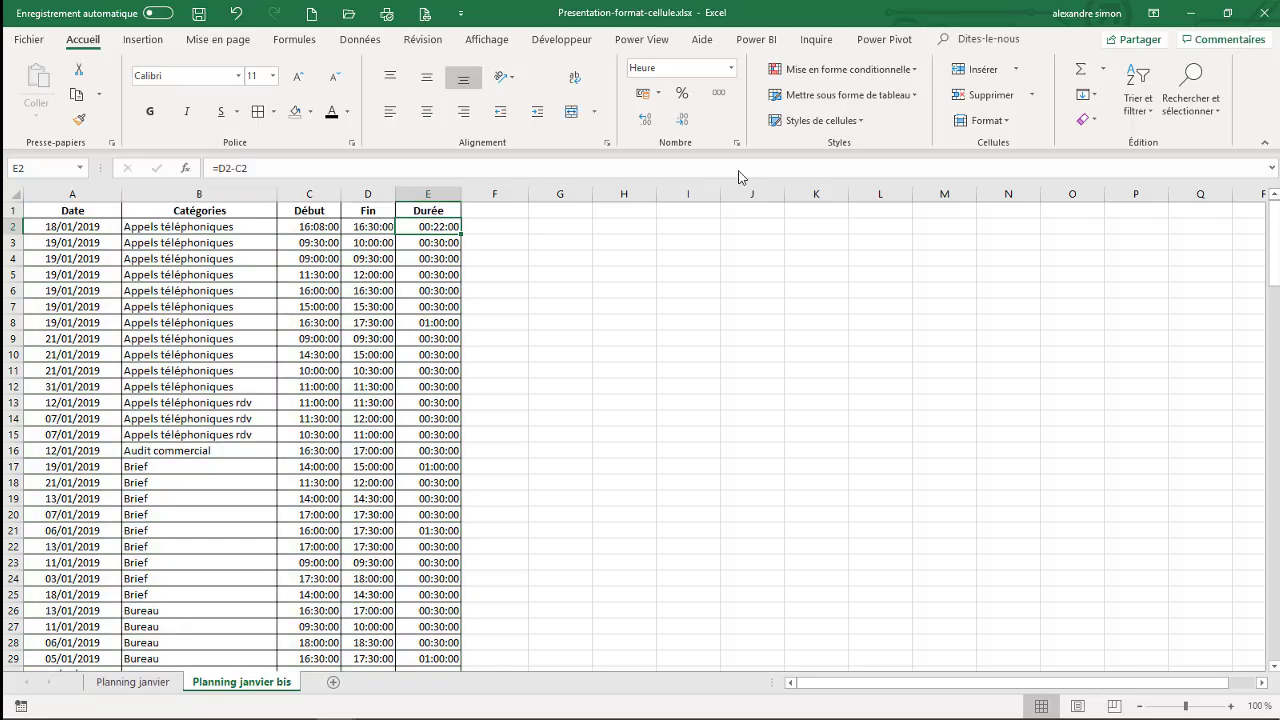
left_click(864, 129)
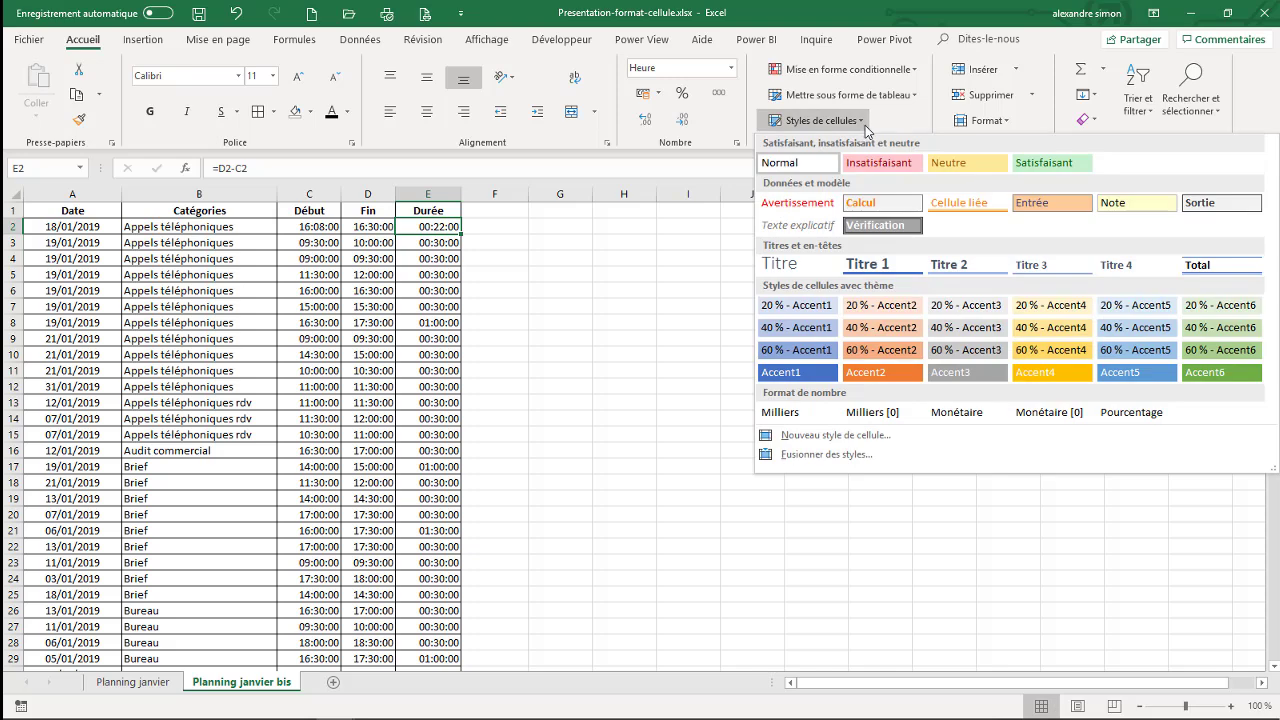
left_click(908, 115)
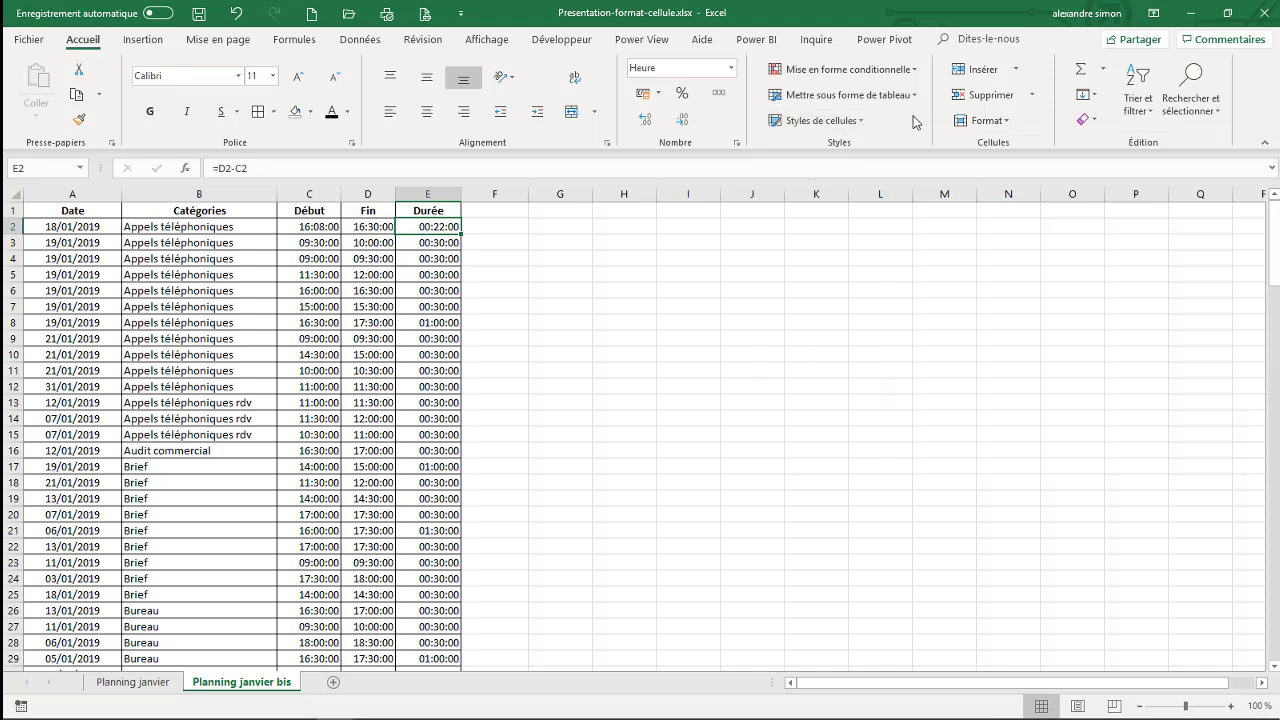
left_click(1008, 121)
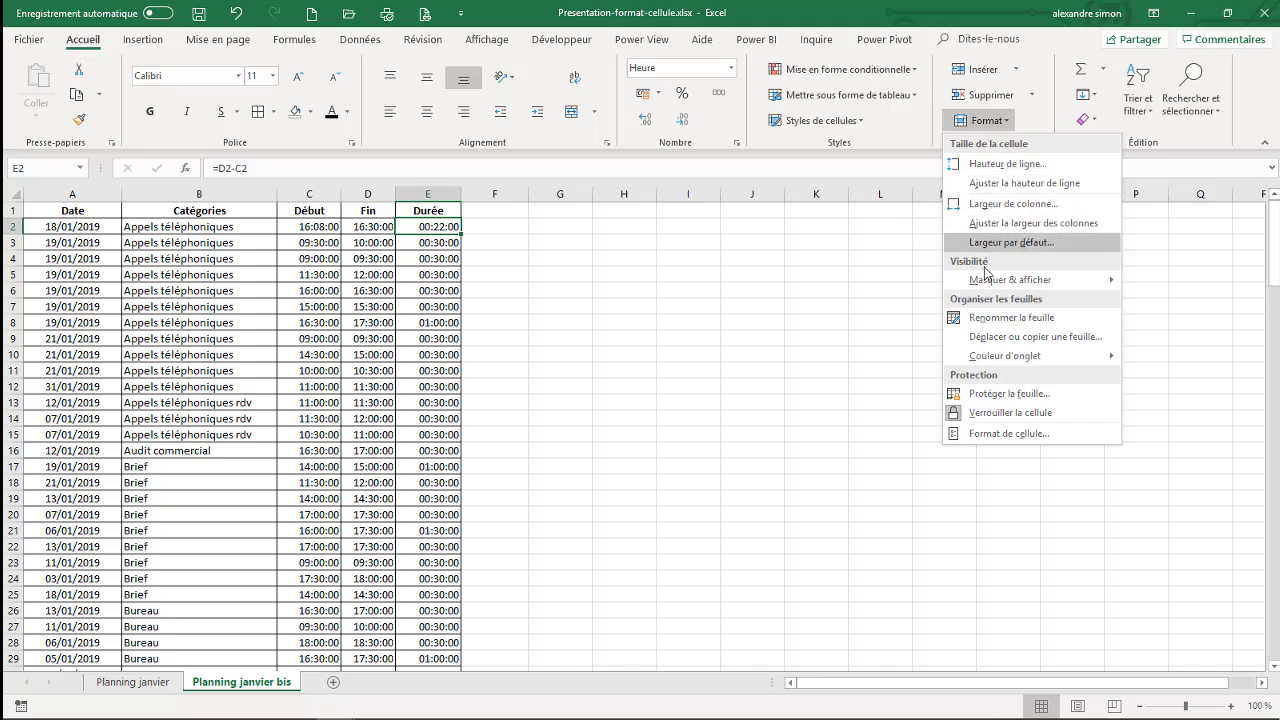
mouse_move(1007, 282)
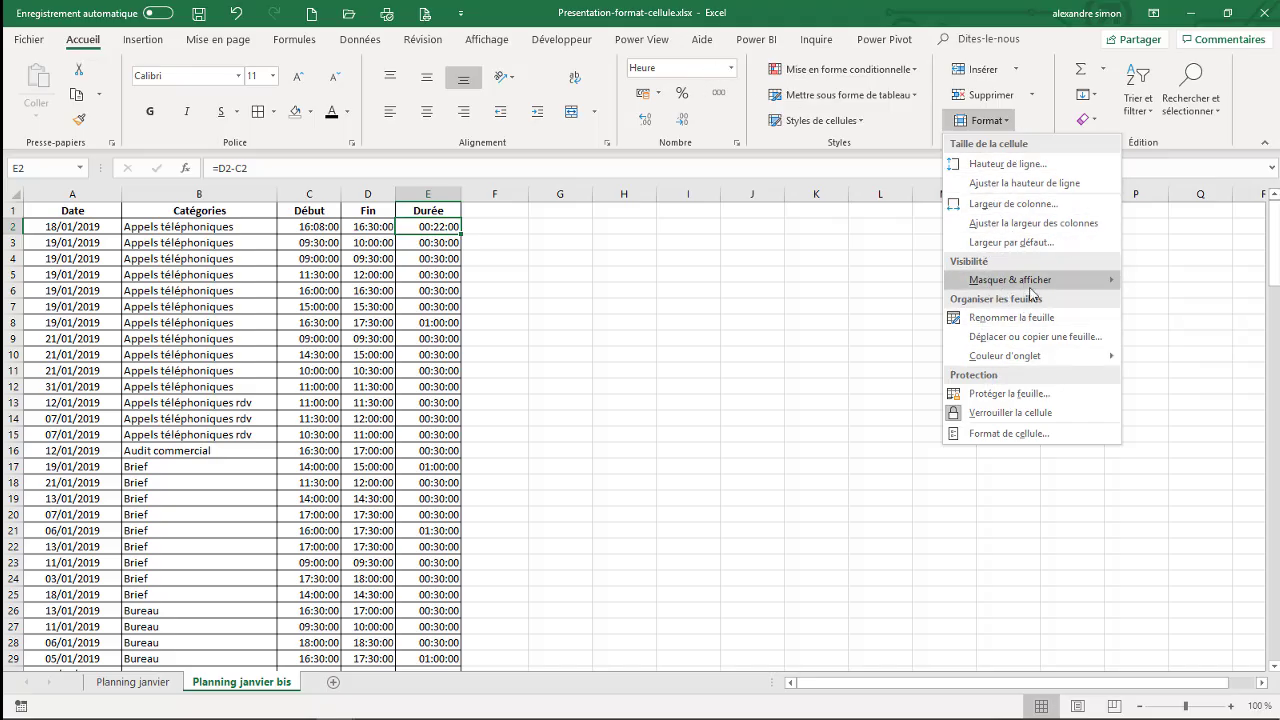
left_click(1047, 123)
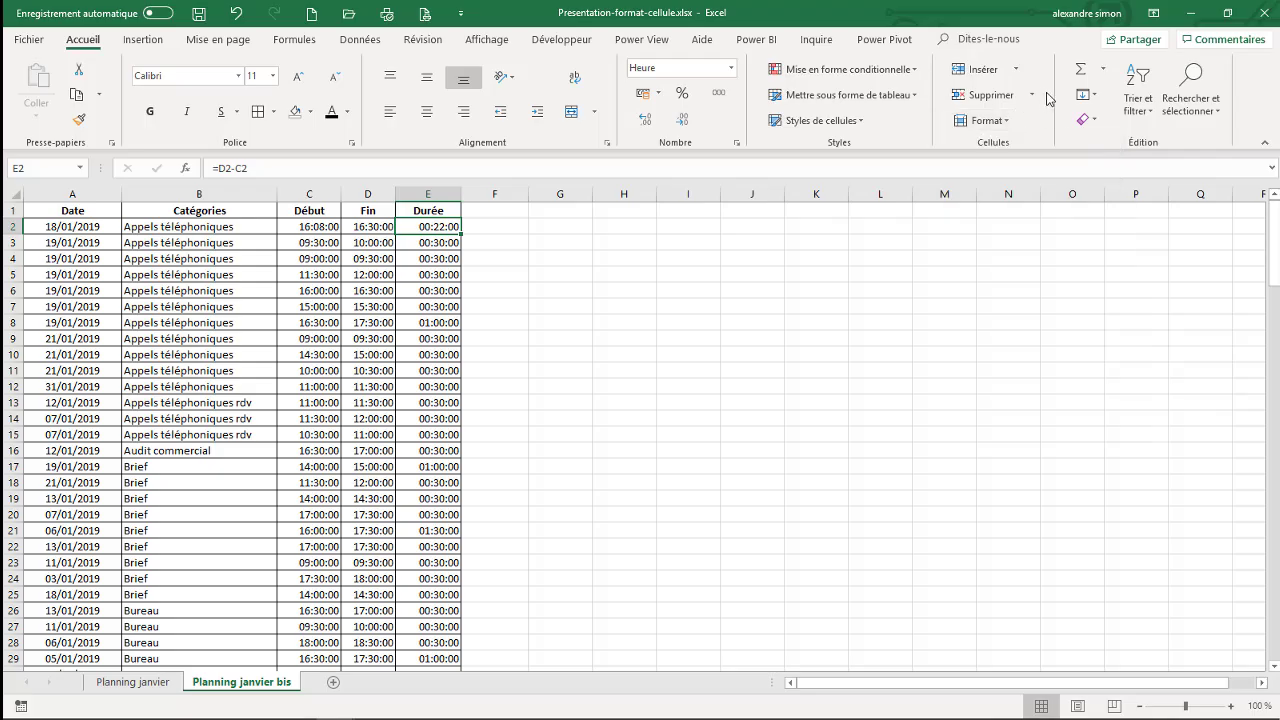
- Examine the automatic sum functions, the sort and filter choices, and the find and select options for the planning data
left_click(1104, 71)
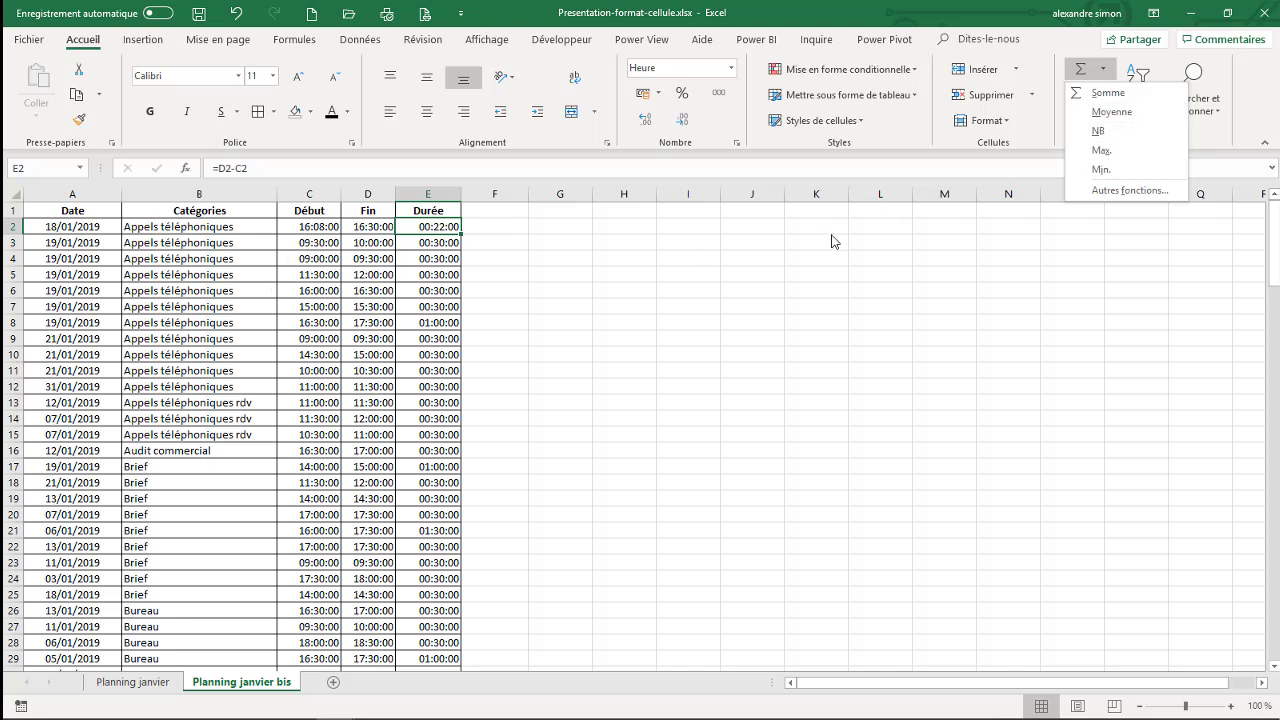
left_click(1251, 113)
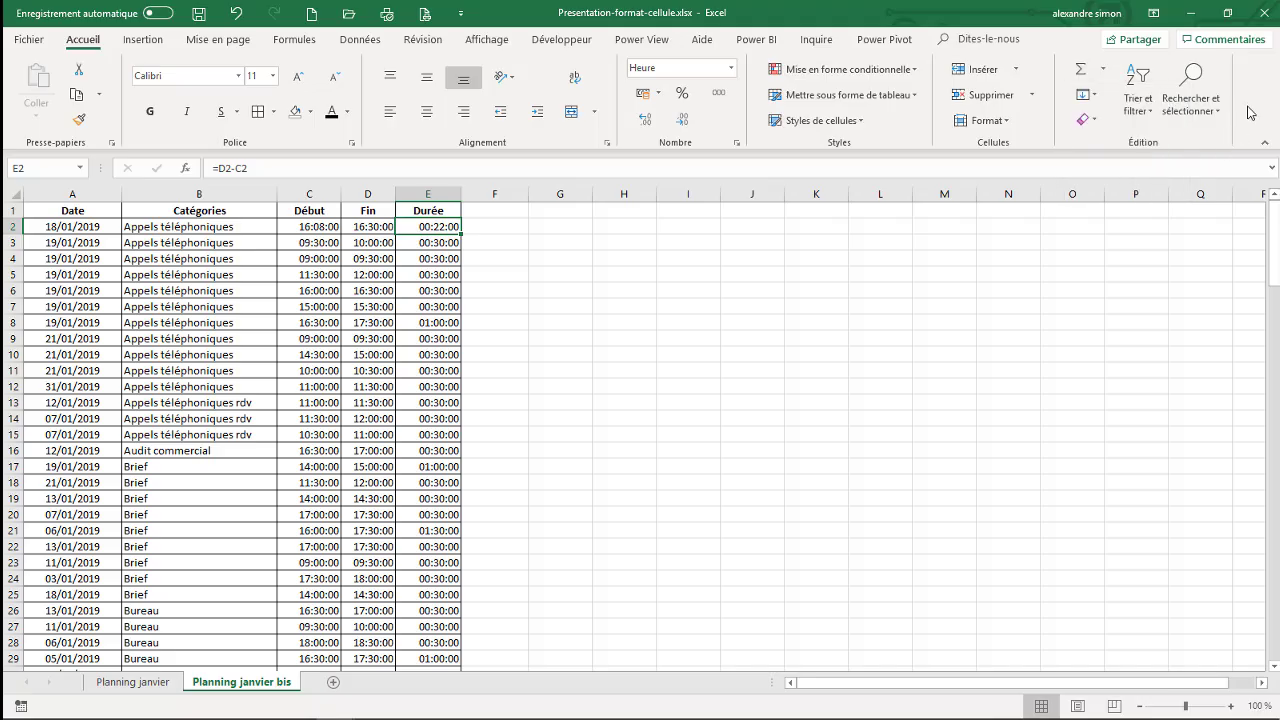
left_click(1147, 117)
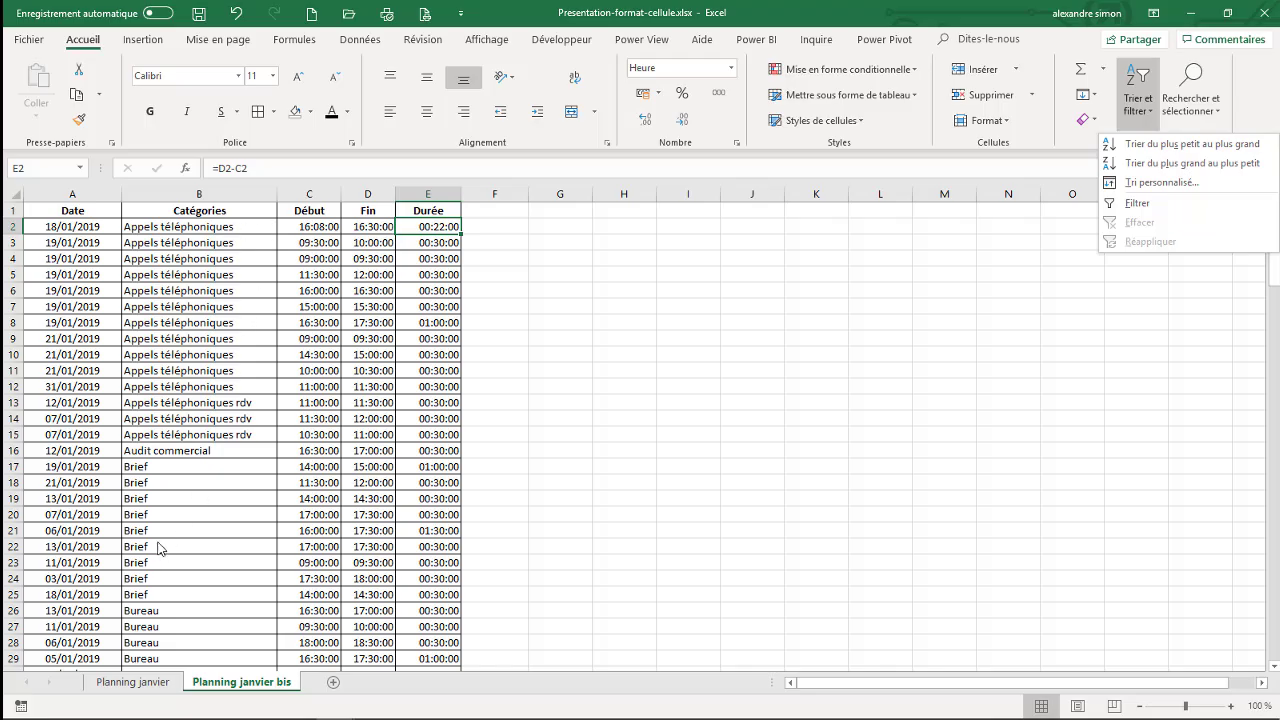
left_click(253, 347)
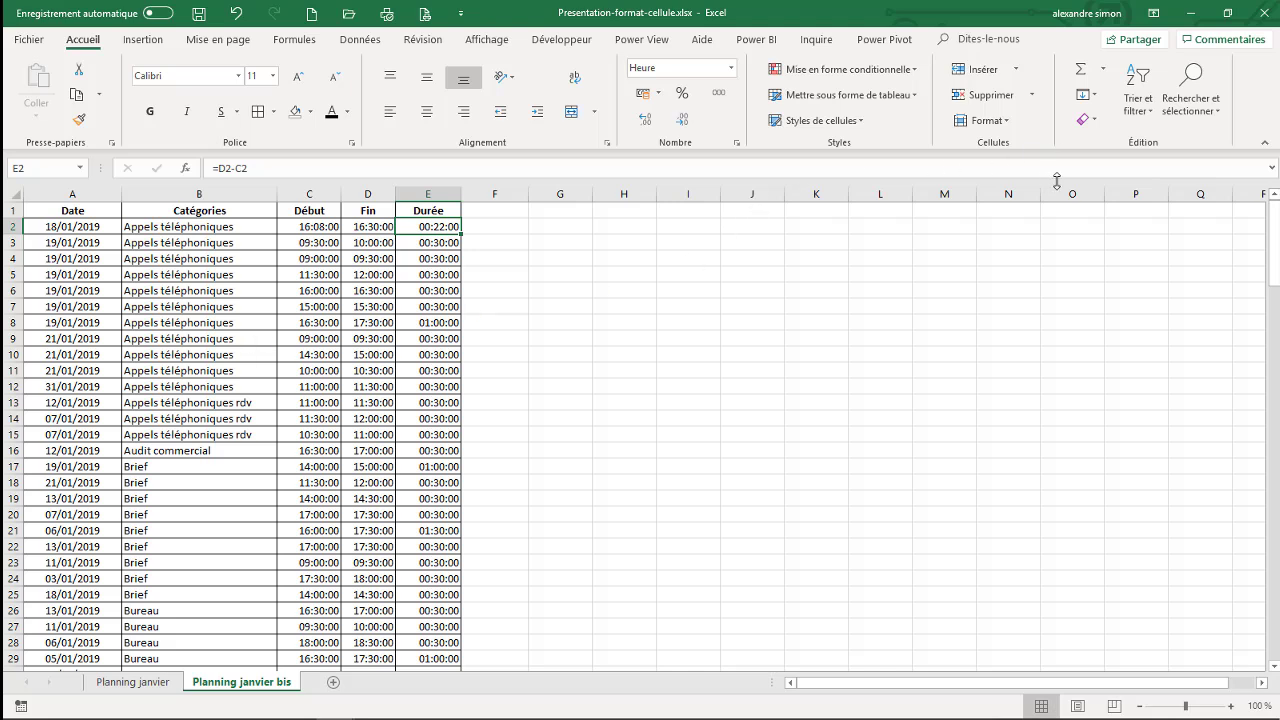
left_click(1219, 118)
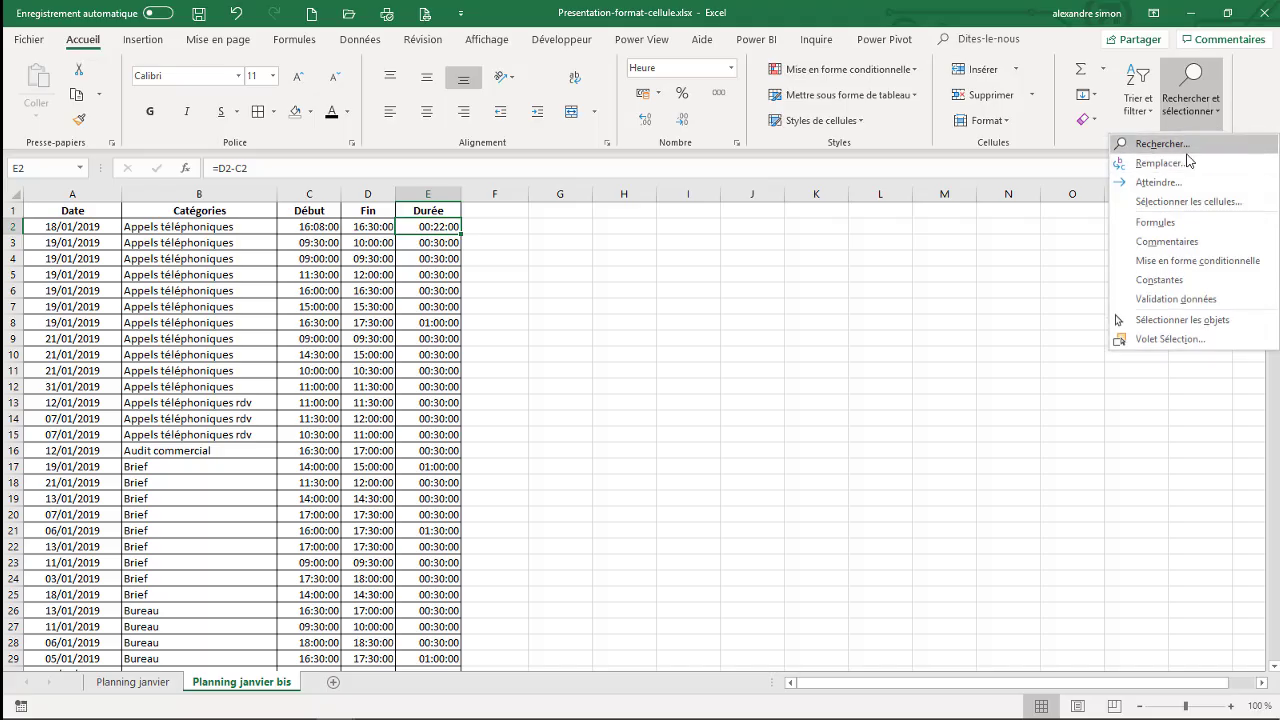
left_click(1232, 113)
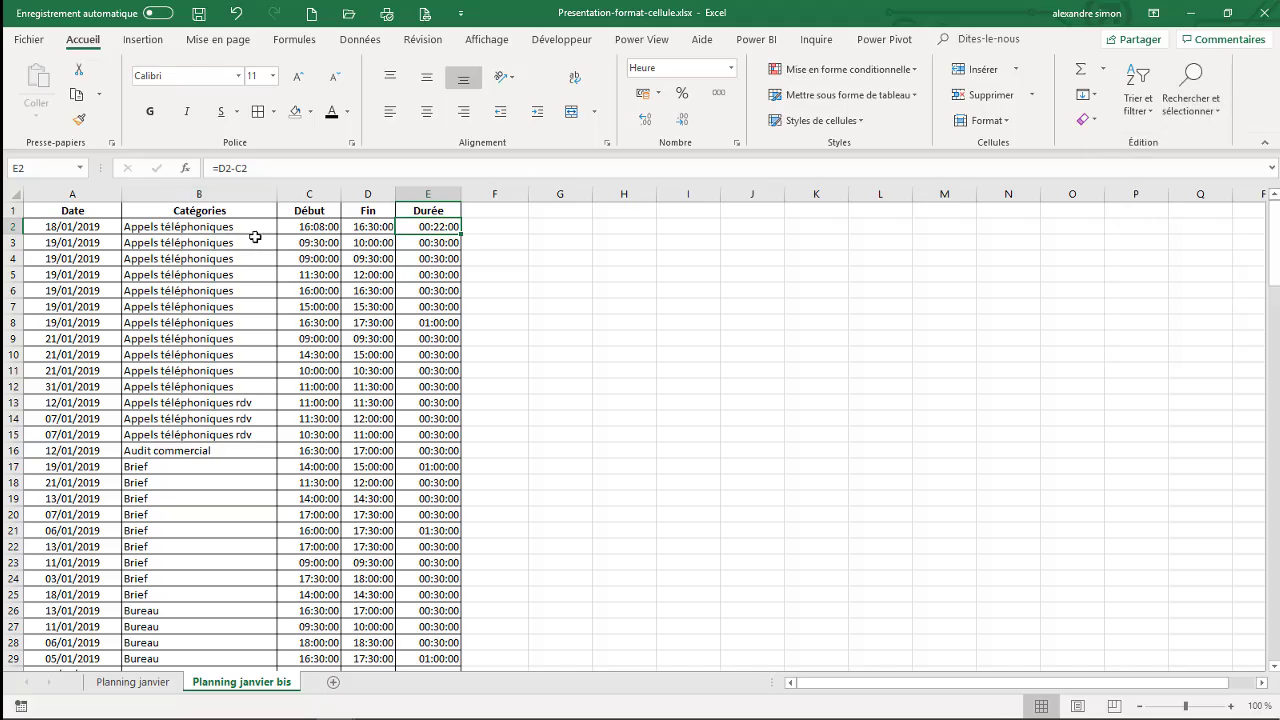
left_click(214, 450)
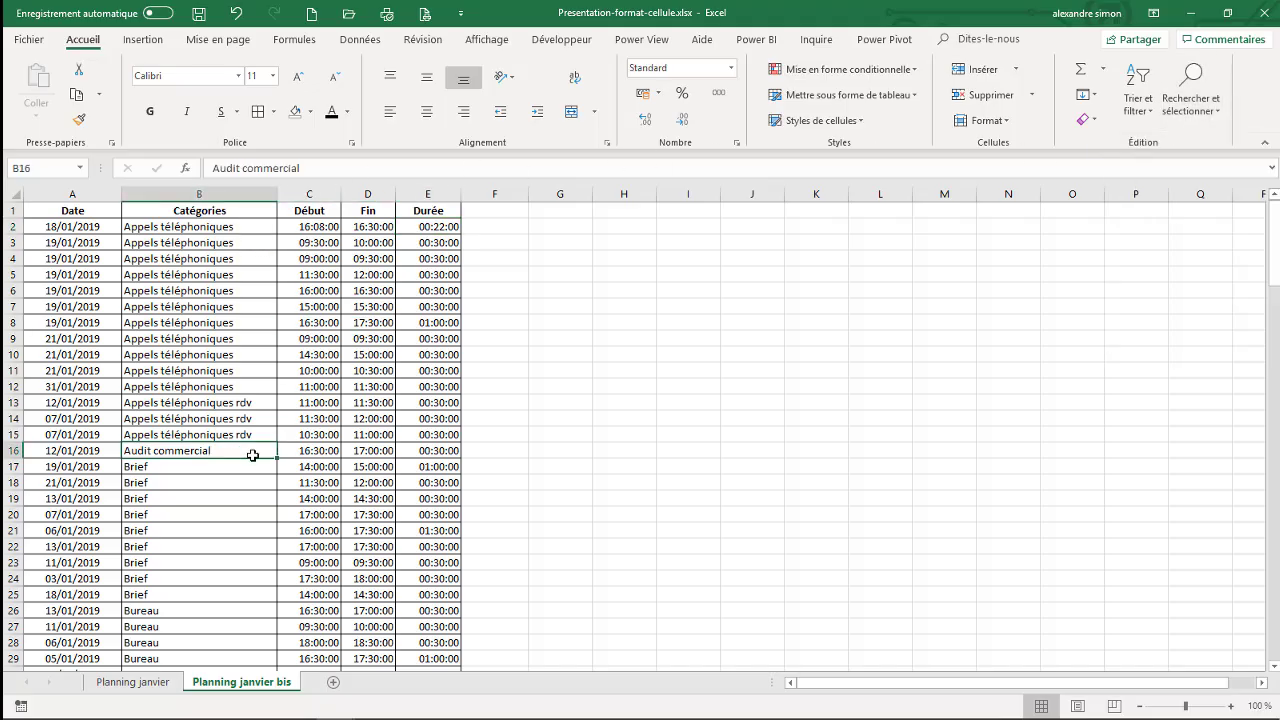